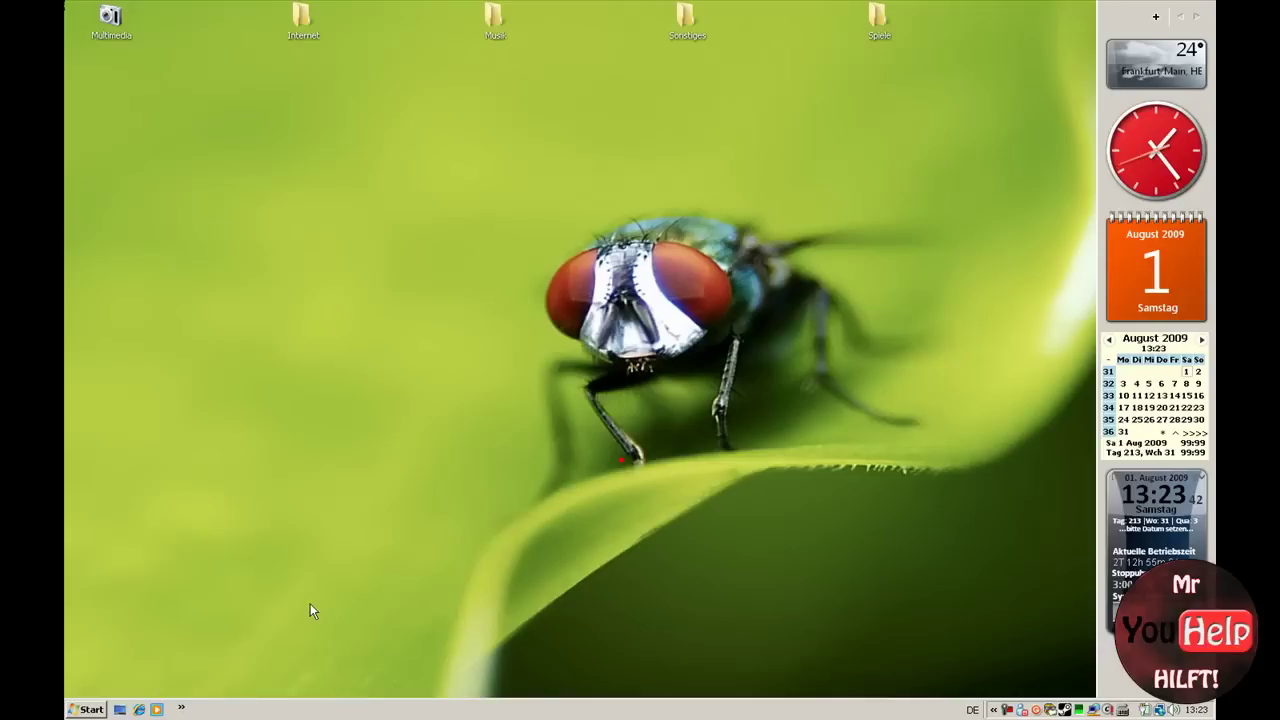
Open the Control Panel (Systemsteuerung) and widen its window so more items fit in each row.
left_click(86, 708)
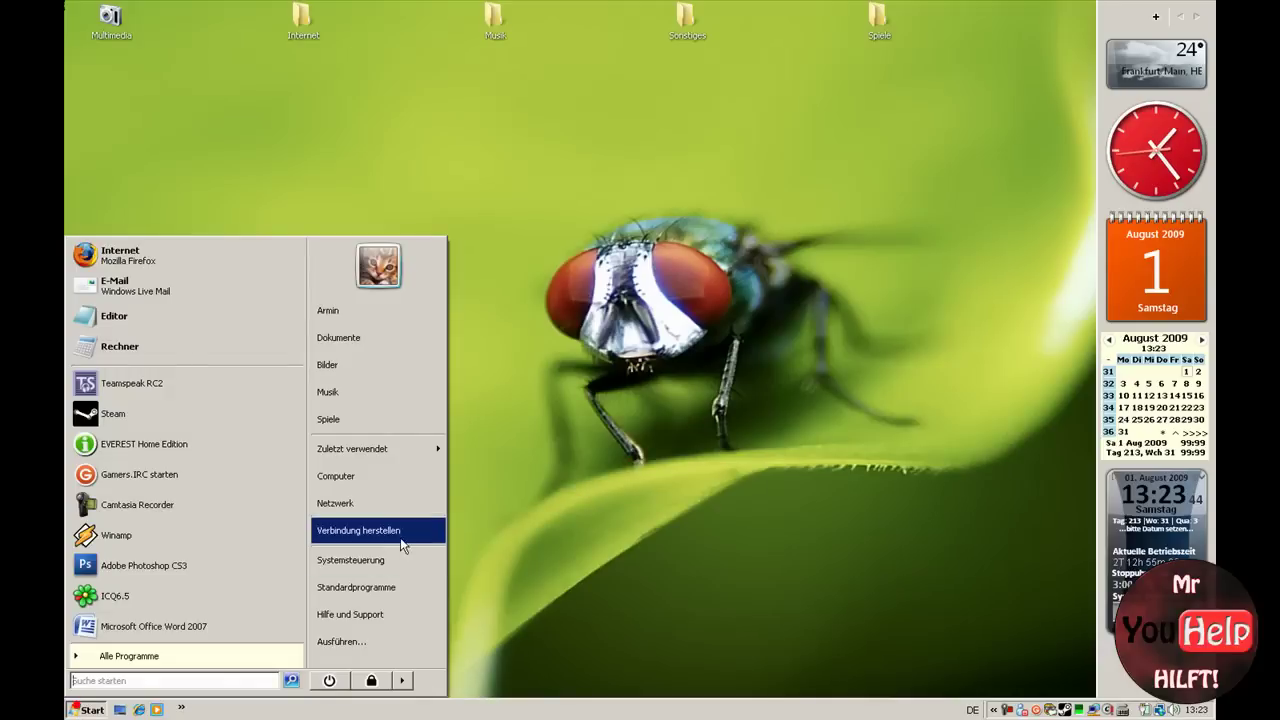
left_click(400, 560)
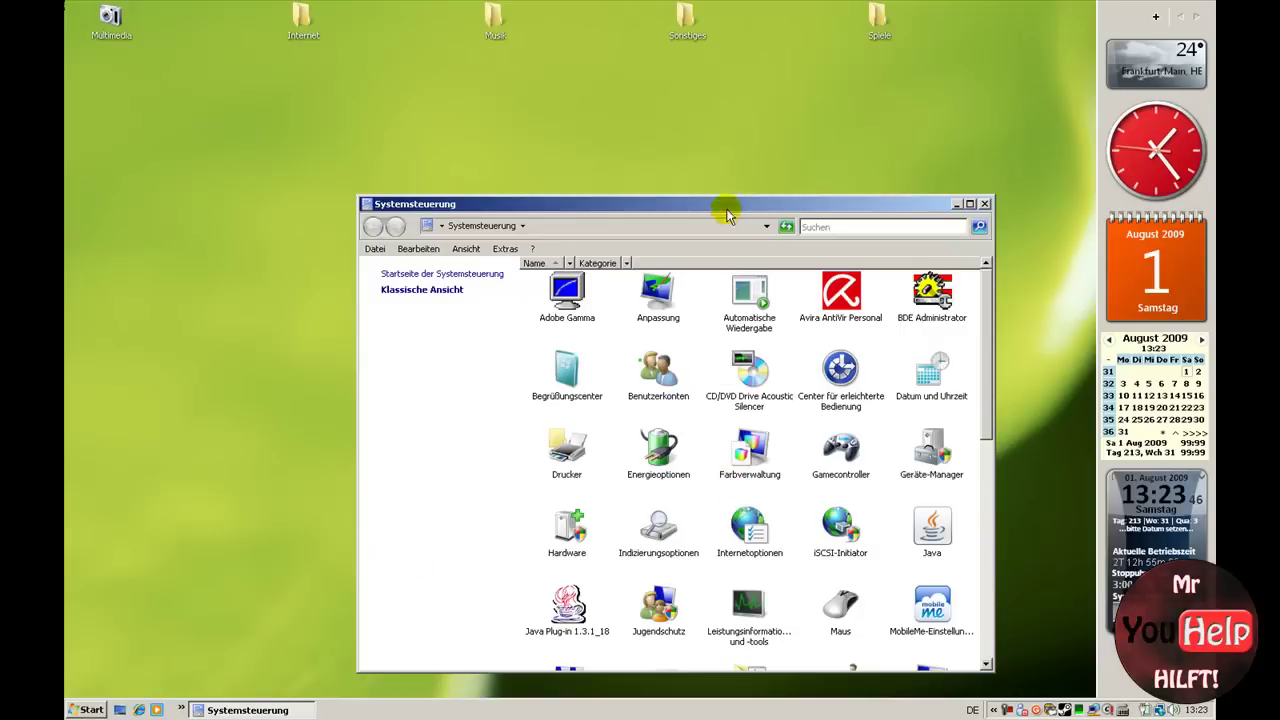
left_click_drag(723, 206, 660, 122)
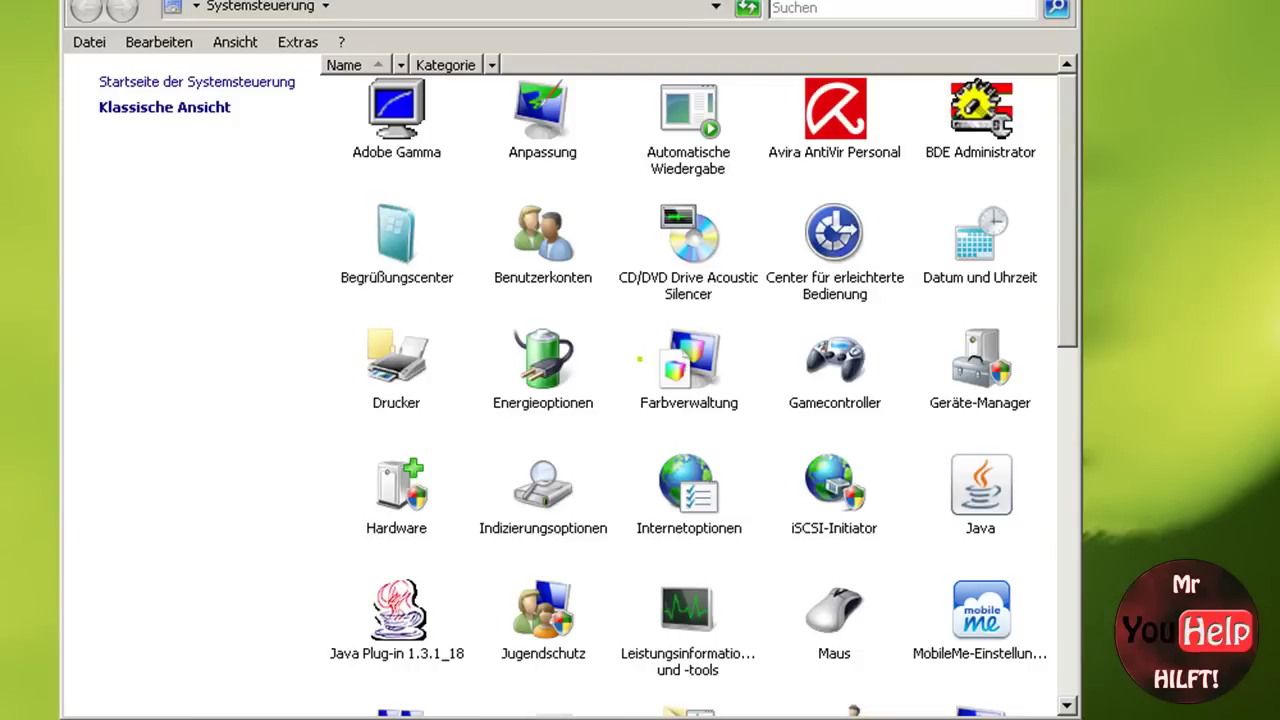
left_click(413, 115)
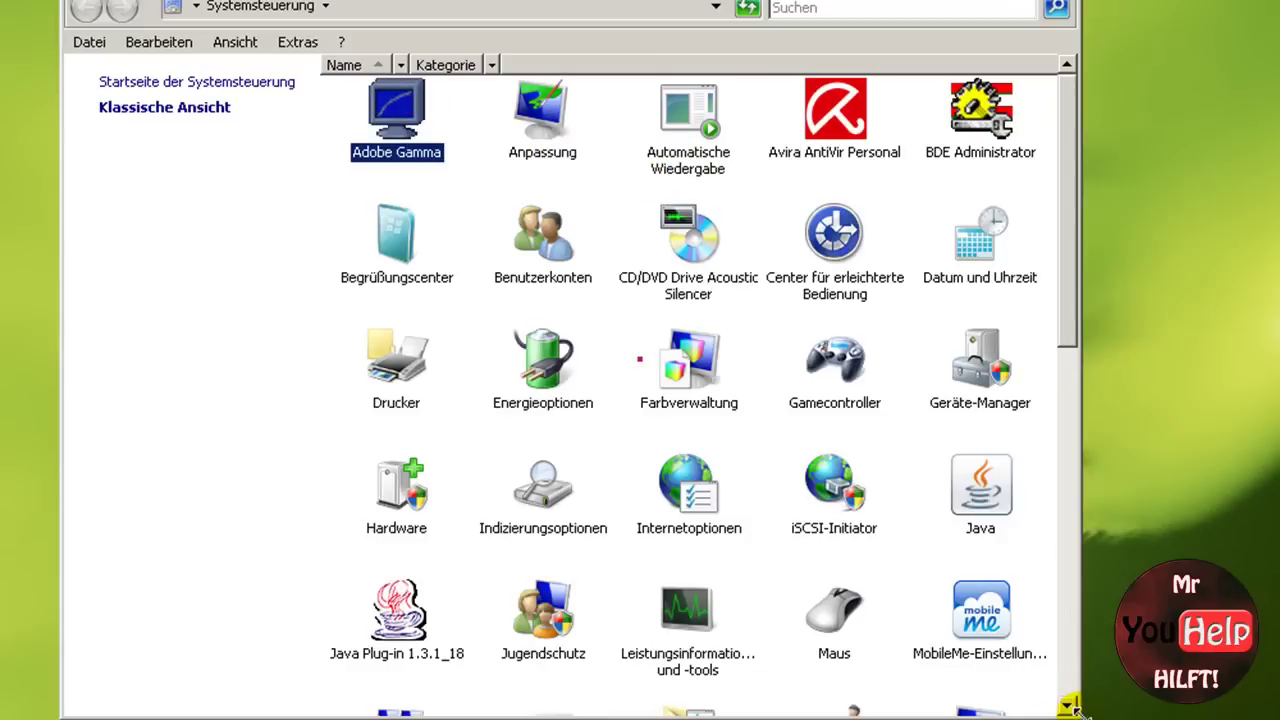
left_click_drag(1068, 707, 1272, 718)
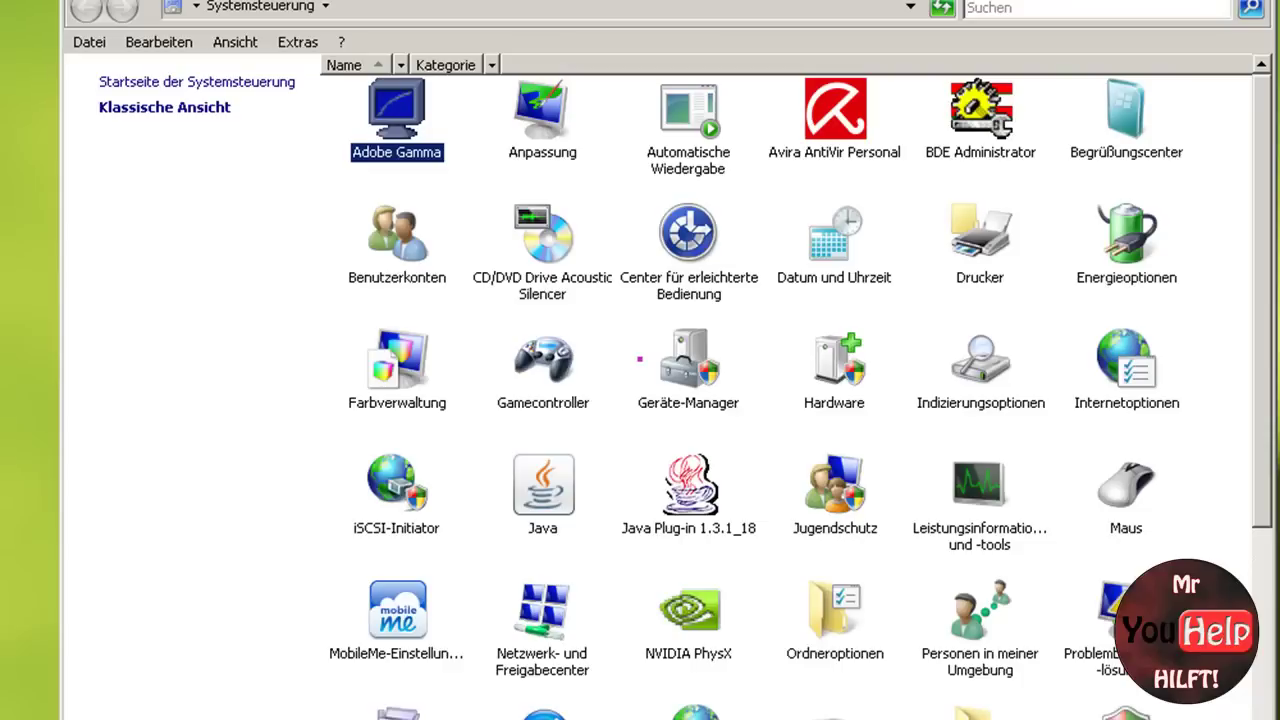
left_click_drag(709, 0, 677, 0)
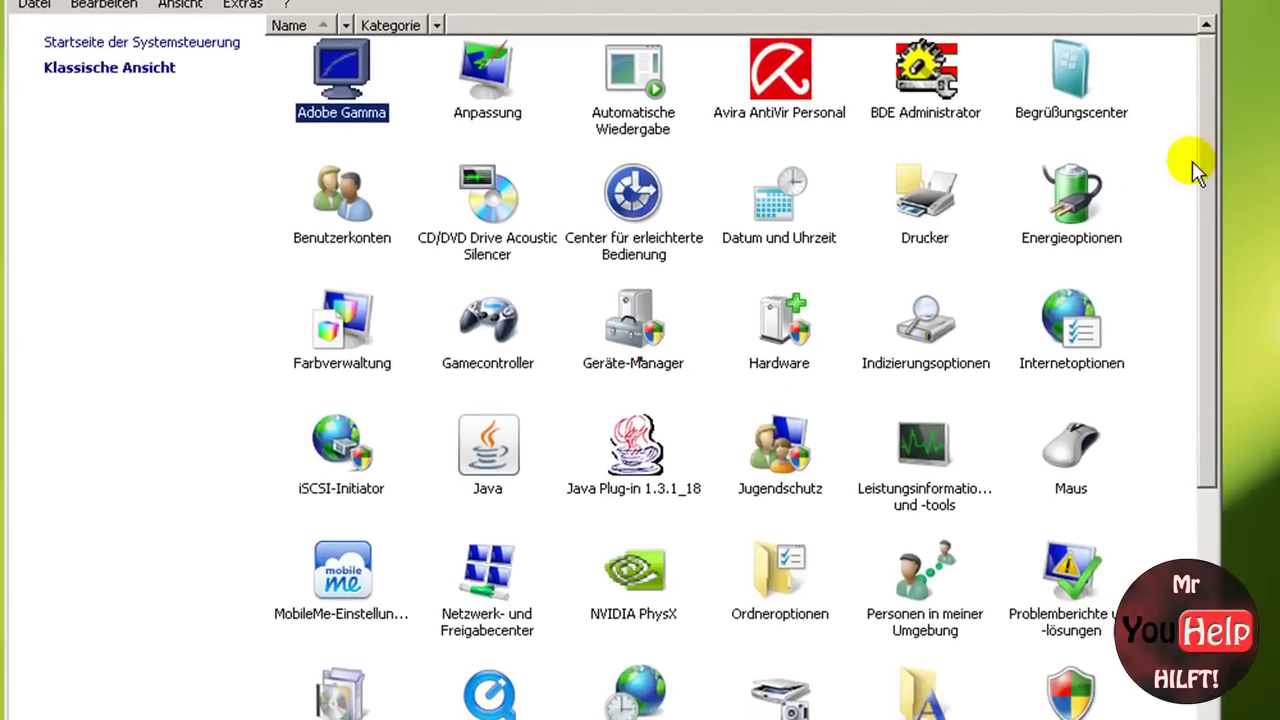
Find and open the Adobe Gamma item in the Control Panel's classic view.
left_click_drag(1205, 135, 1233, 513)
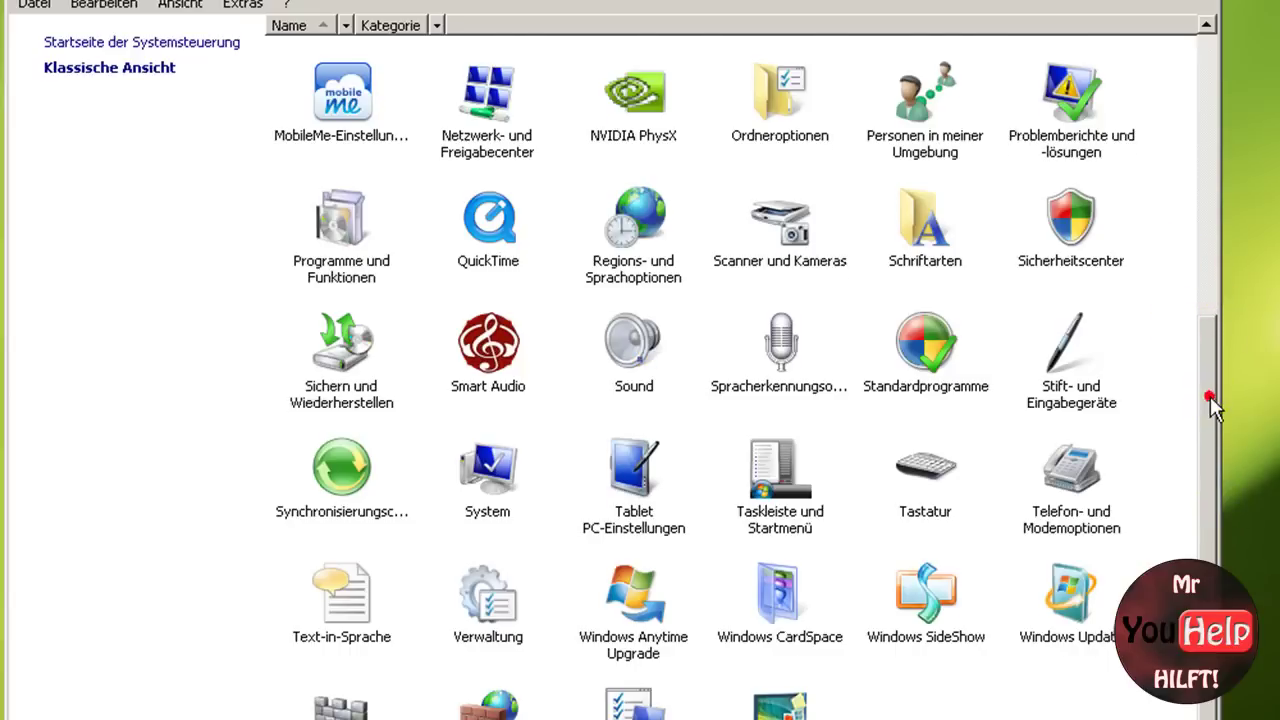
left_click_drag(1210, 396, 1196, 60)
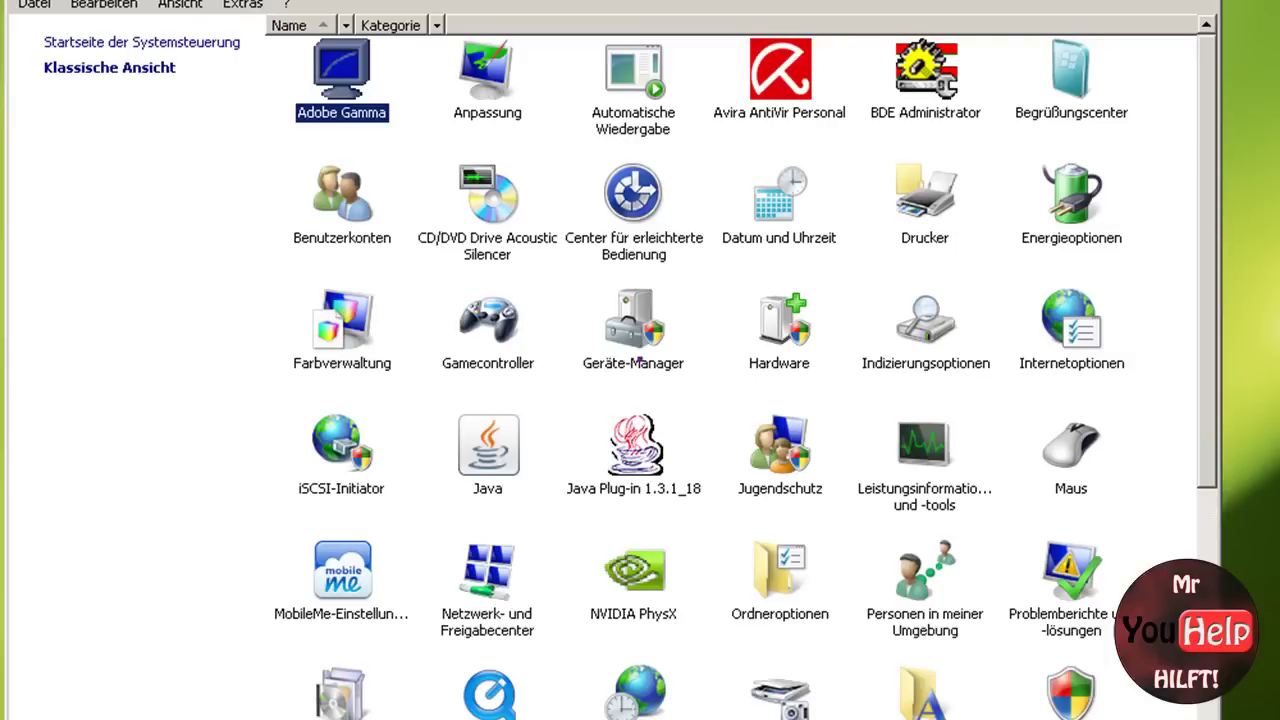
left_click(340, 65)
double_click(351, 57)
Start the step-by-step assistant from the Adobe Gamma dialog and reposition its window.
left_click_drag(506, 14, 632, 50)
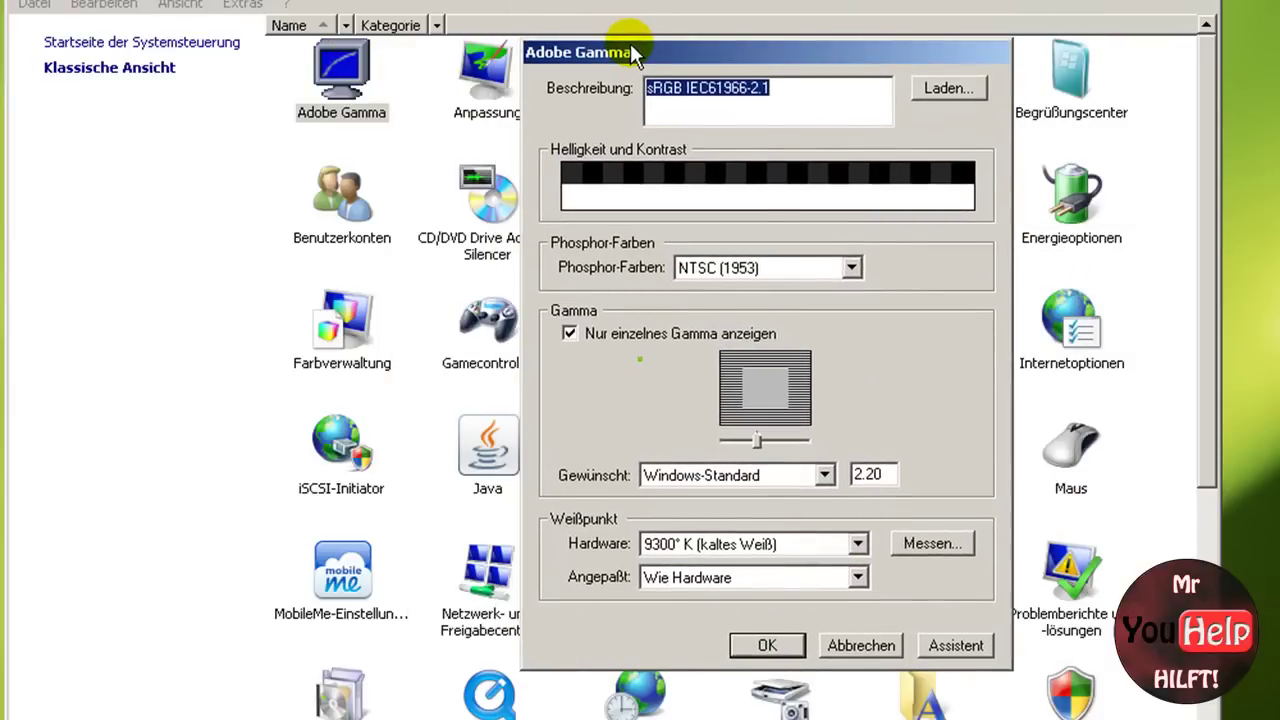
left_click(564, 2)
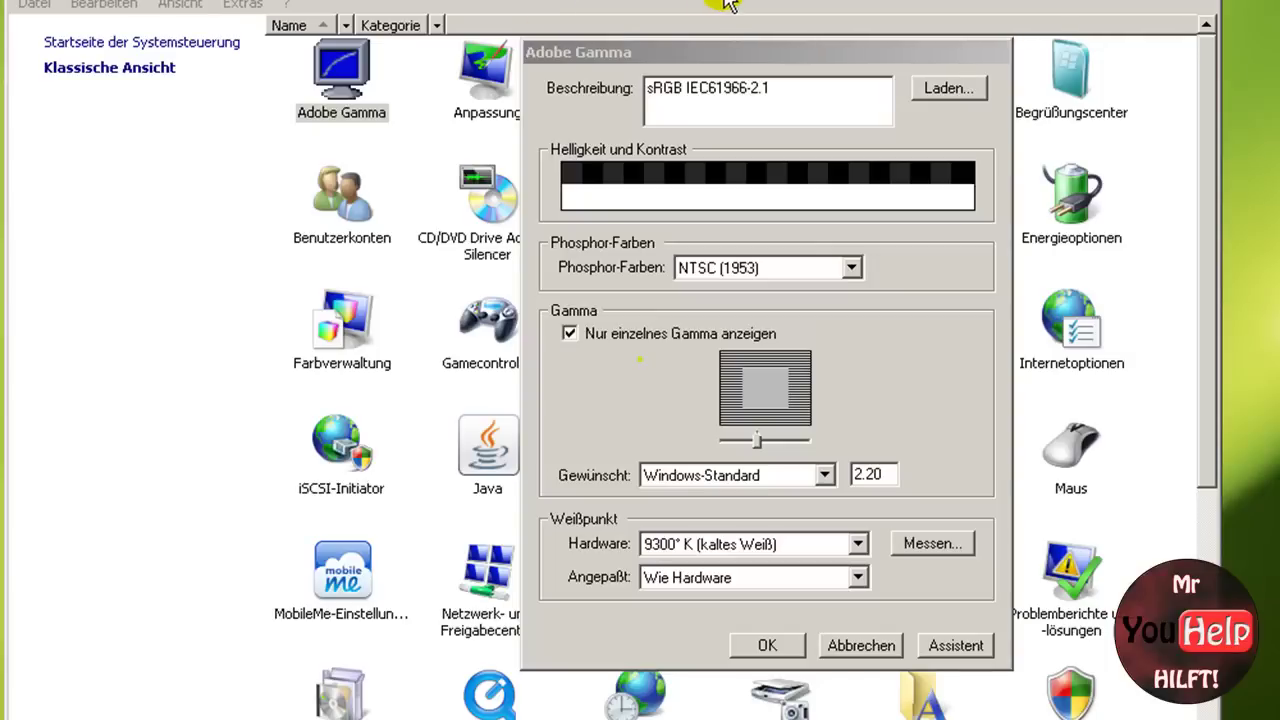
left_click(709, 52)
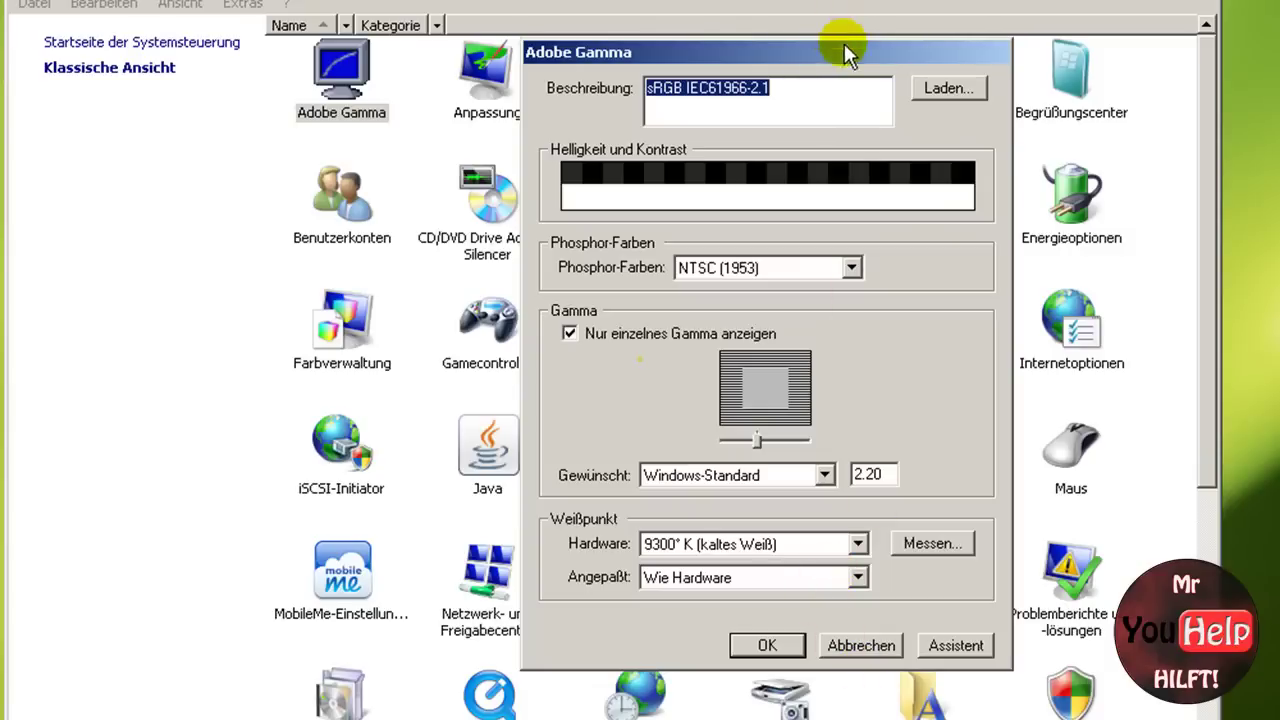
left_click_drag(844, 52, 770, 20)
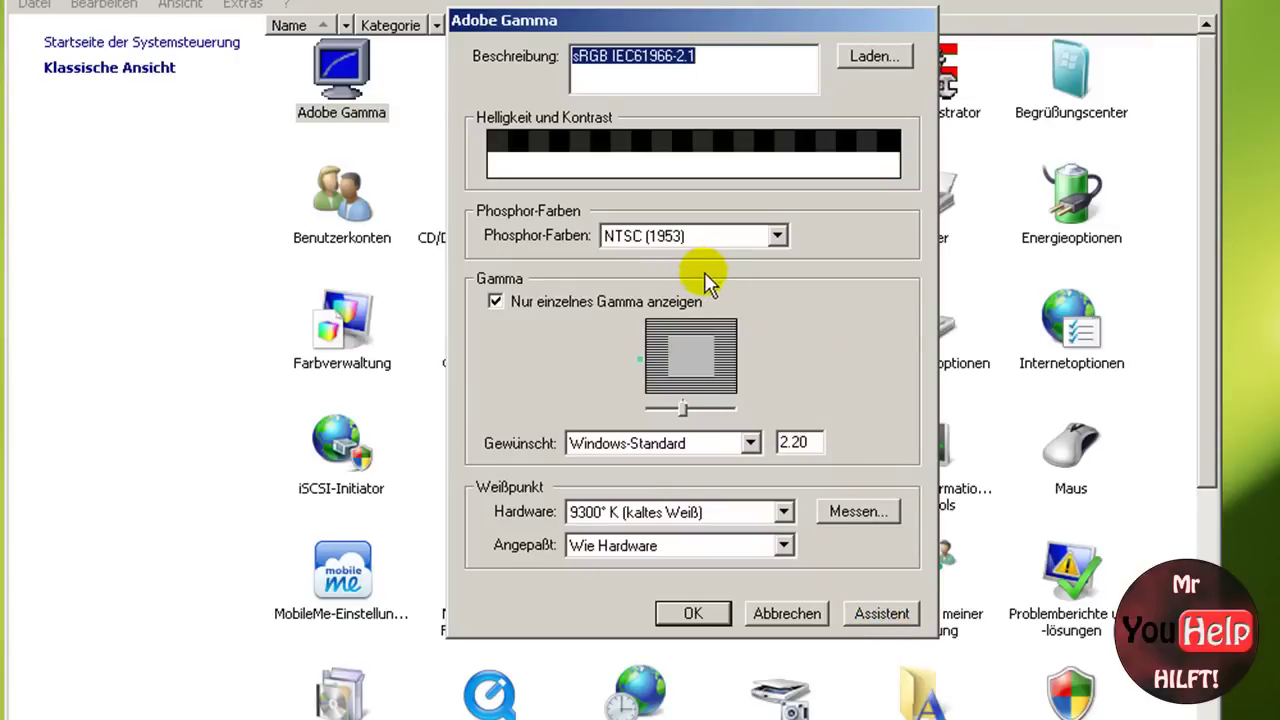
left_click(882, 613)
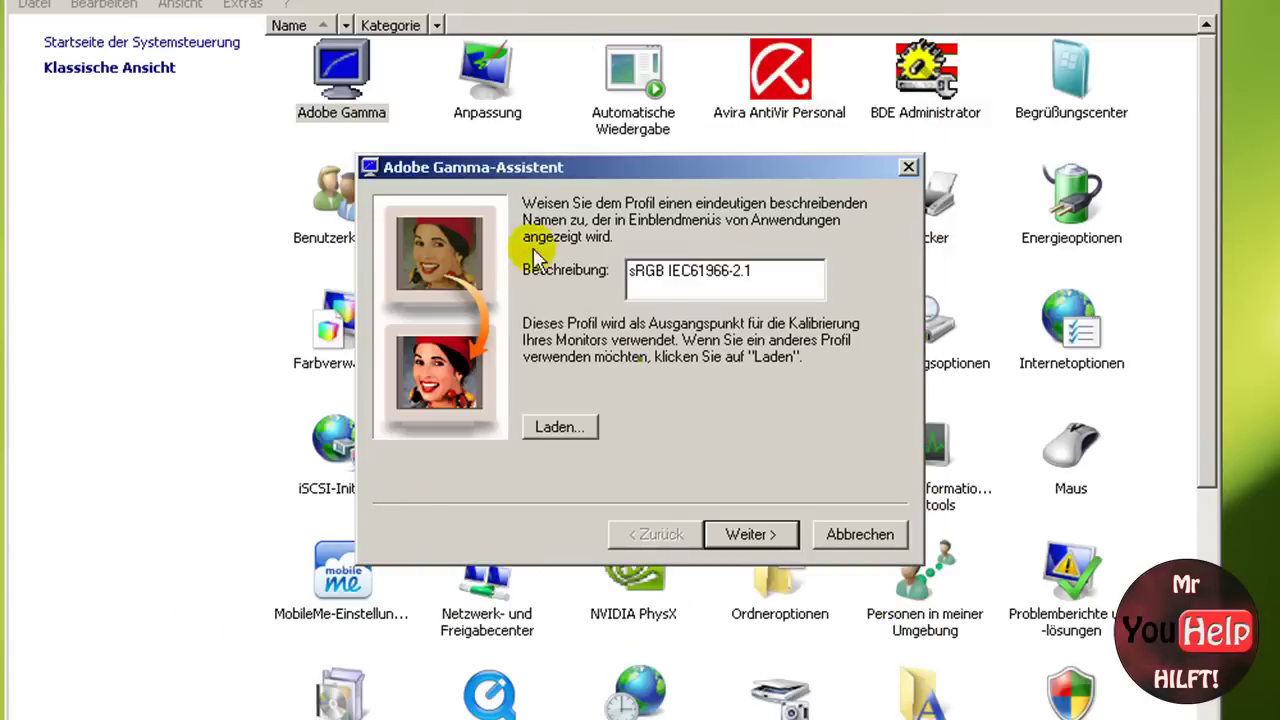
left_click_drag(588, 170, 653, 144)
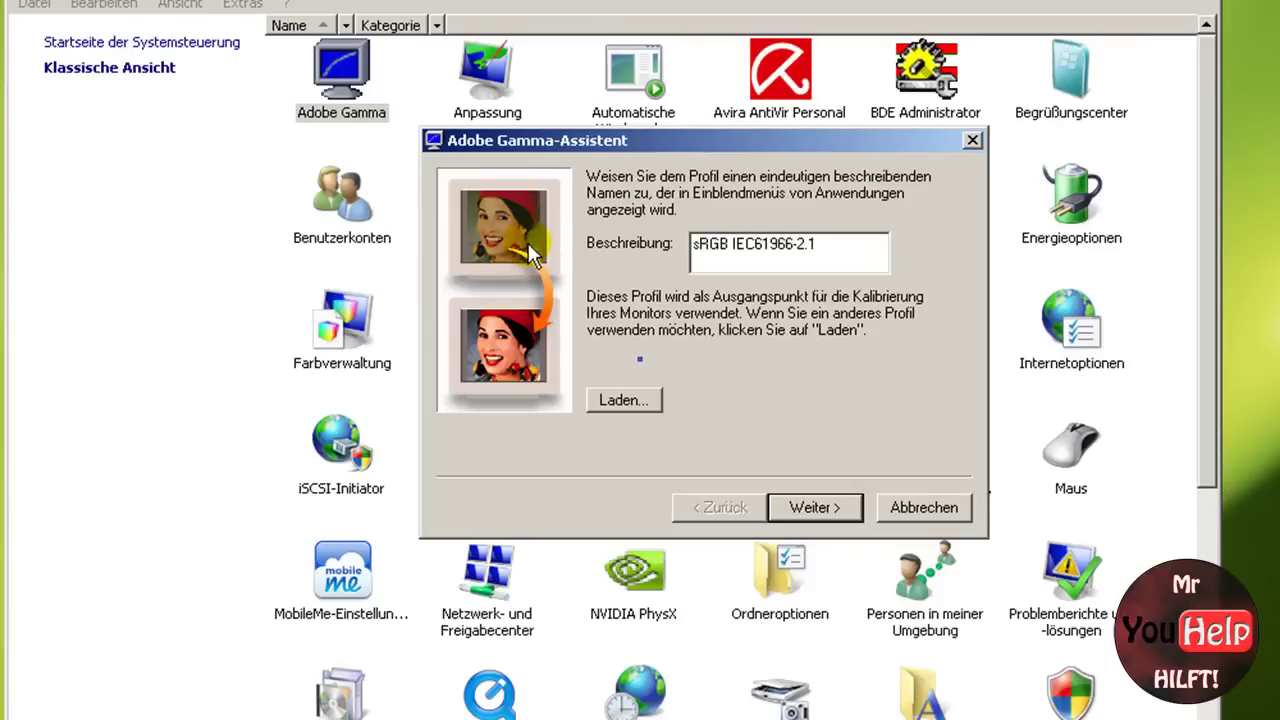
Keep sRGB IEC61966-2.1 as the profile description and advance past the brightness and contrast instructions.
left_click(758, 250)
left_click_drag(860, 245, 692, 248)
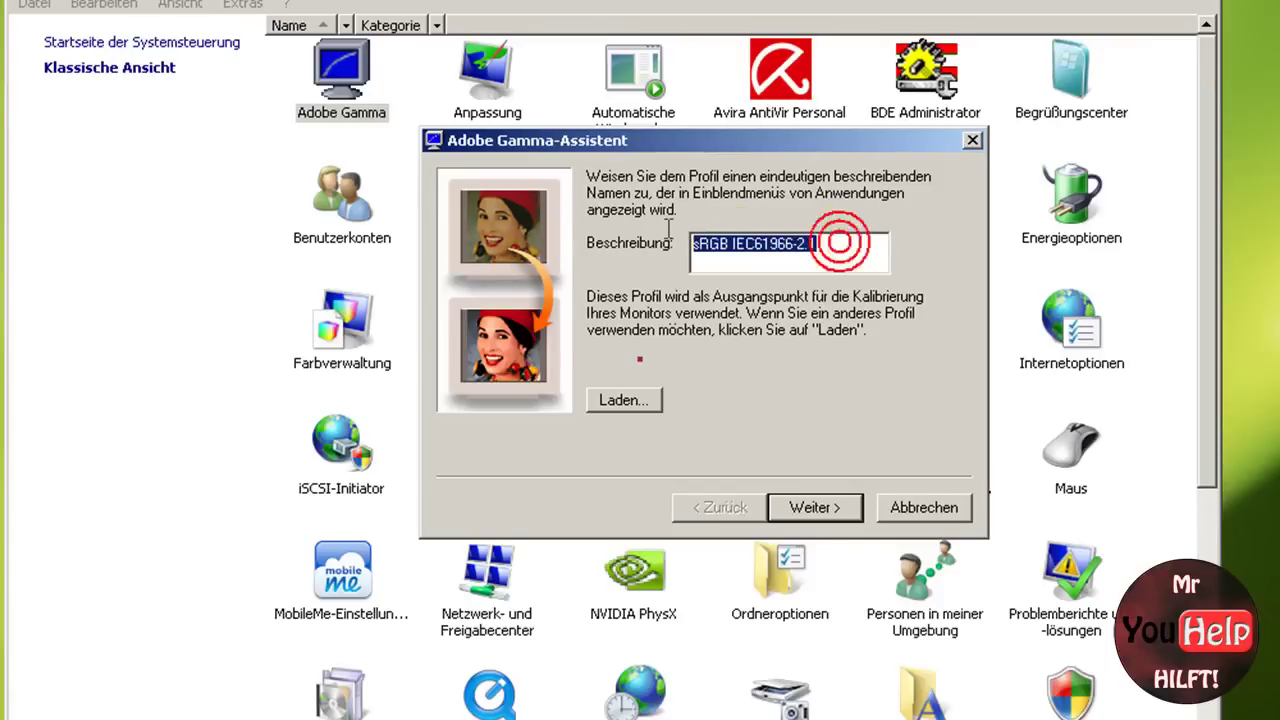
left_click(732, 247)
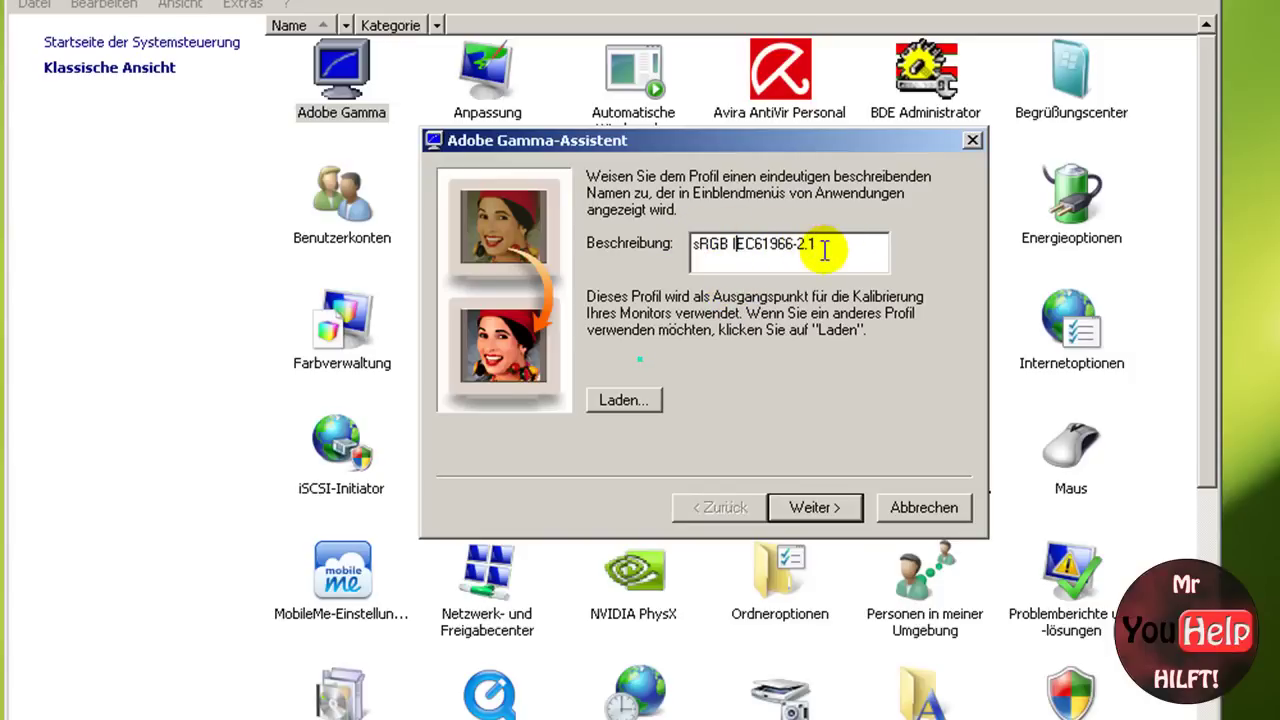
left_click(636, 405)
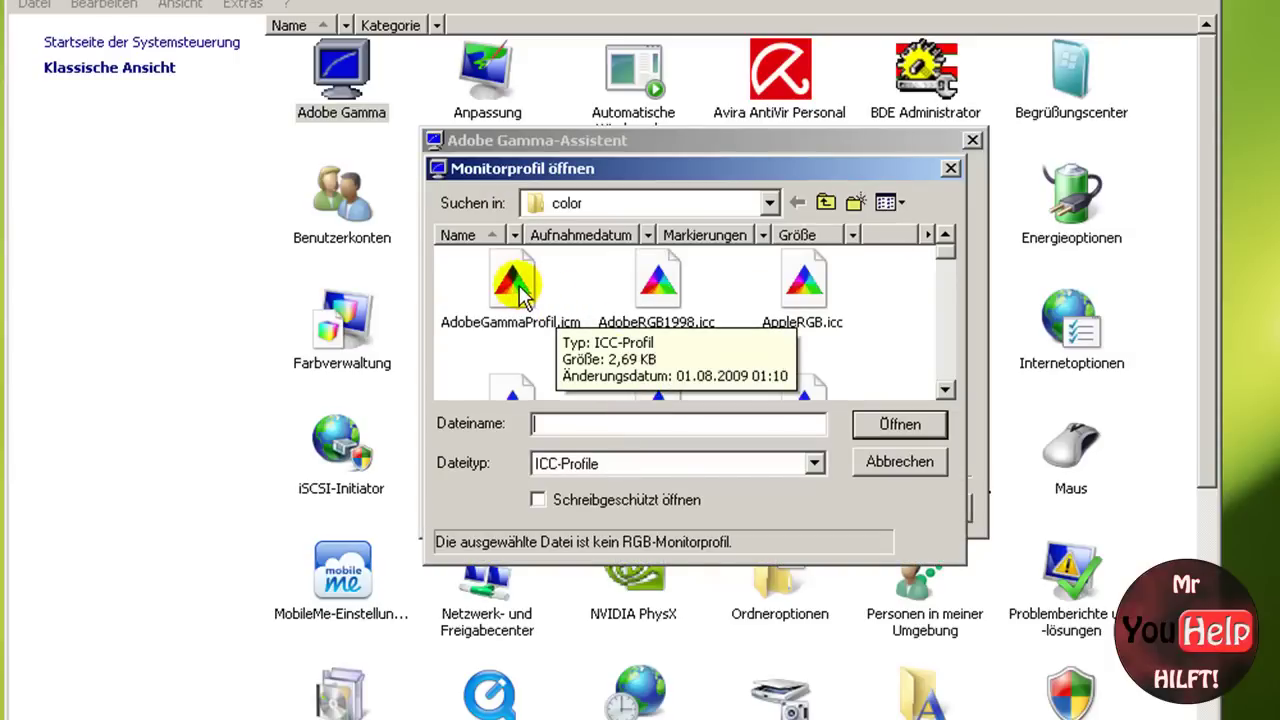
left_click(908, 465)
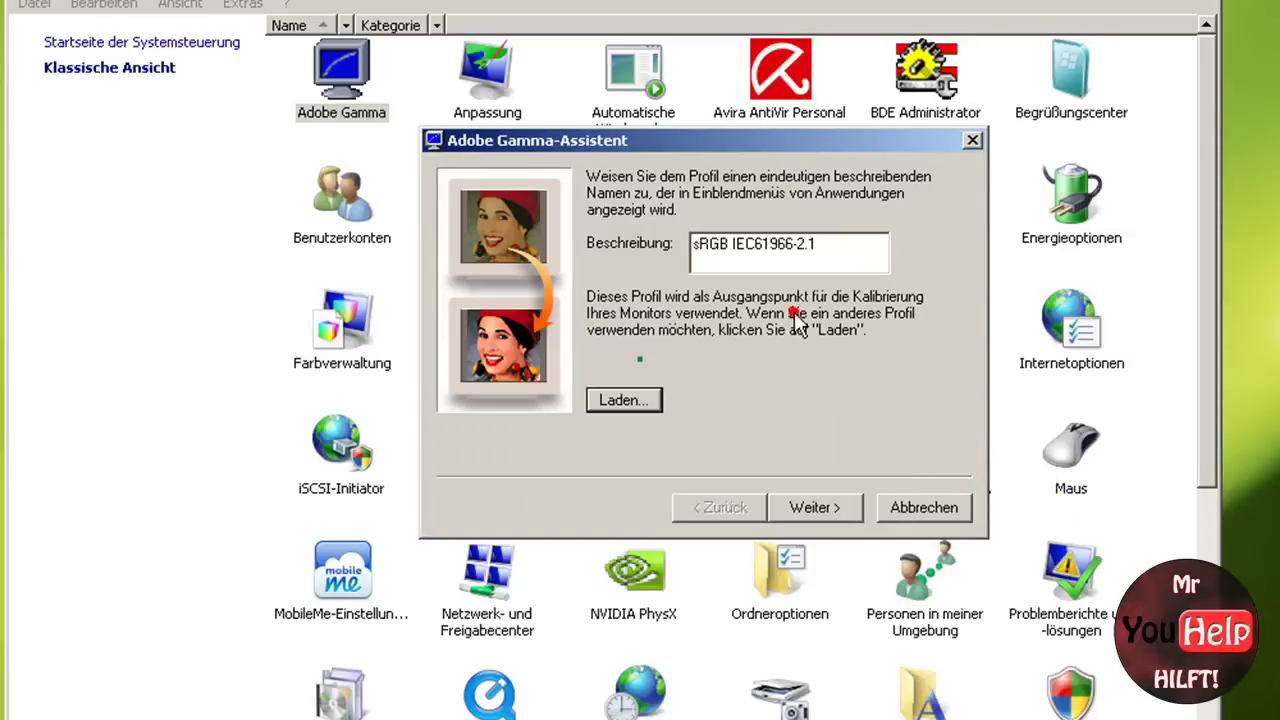
left_click(823, 246)
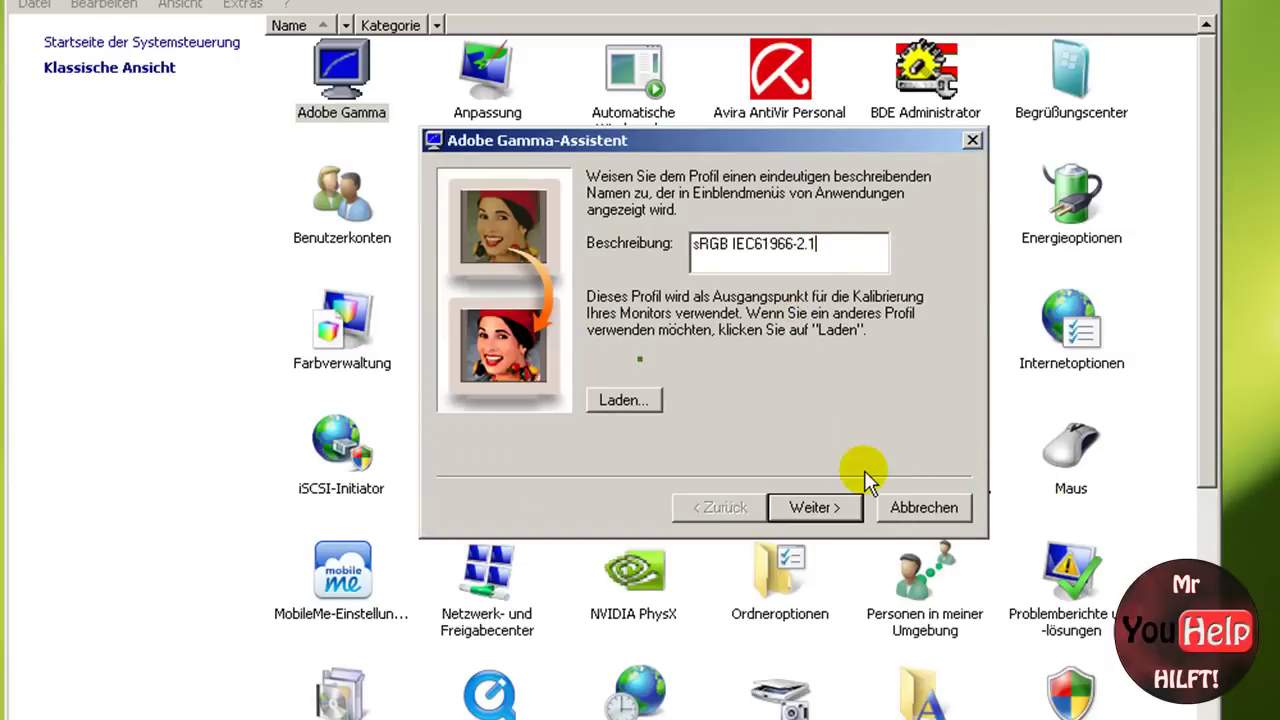
left_click(836, 510)
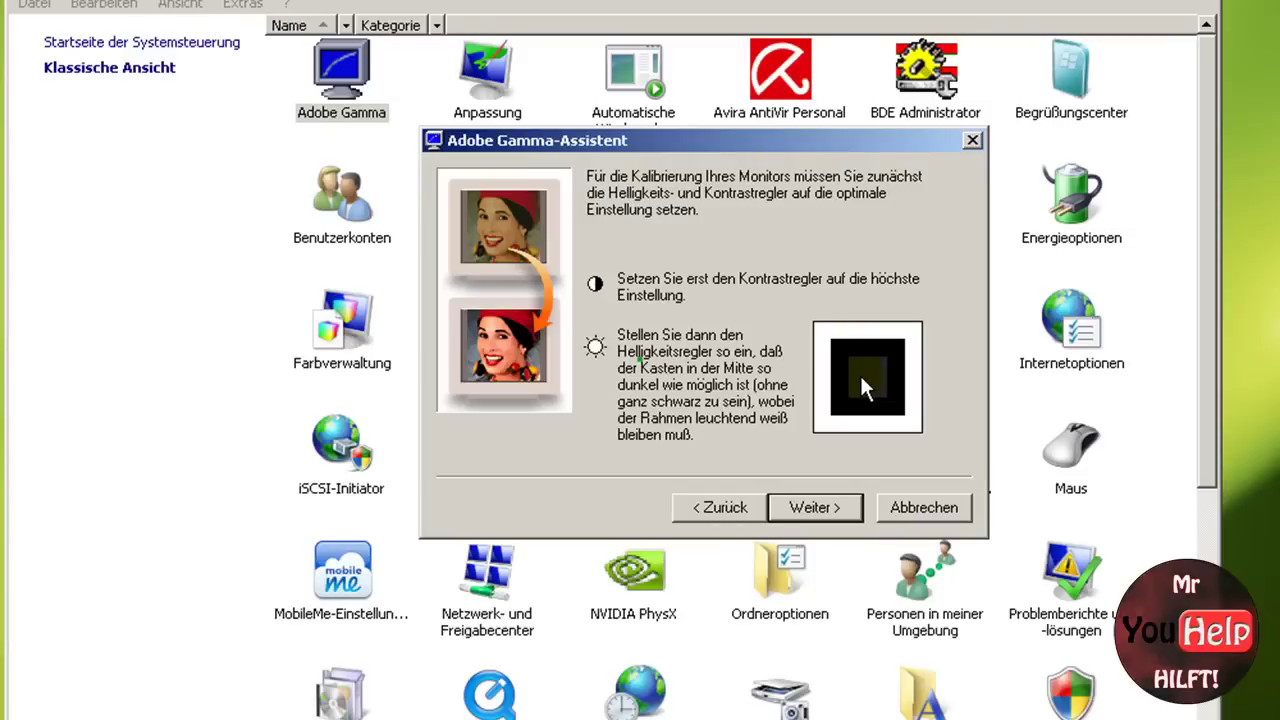
left_click(812, 507)
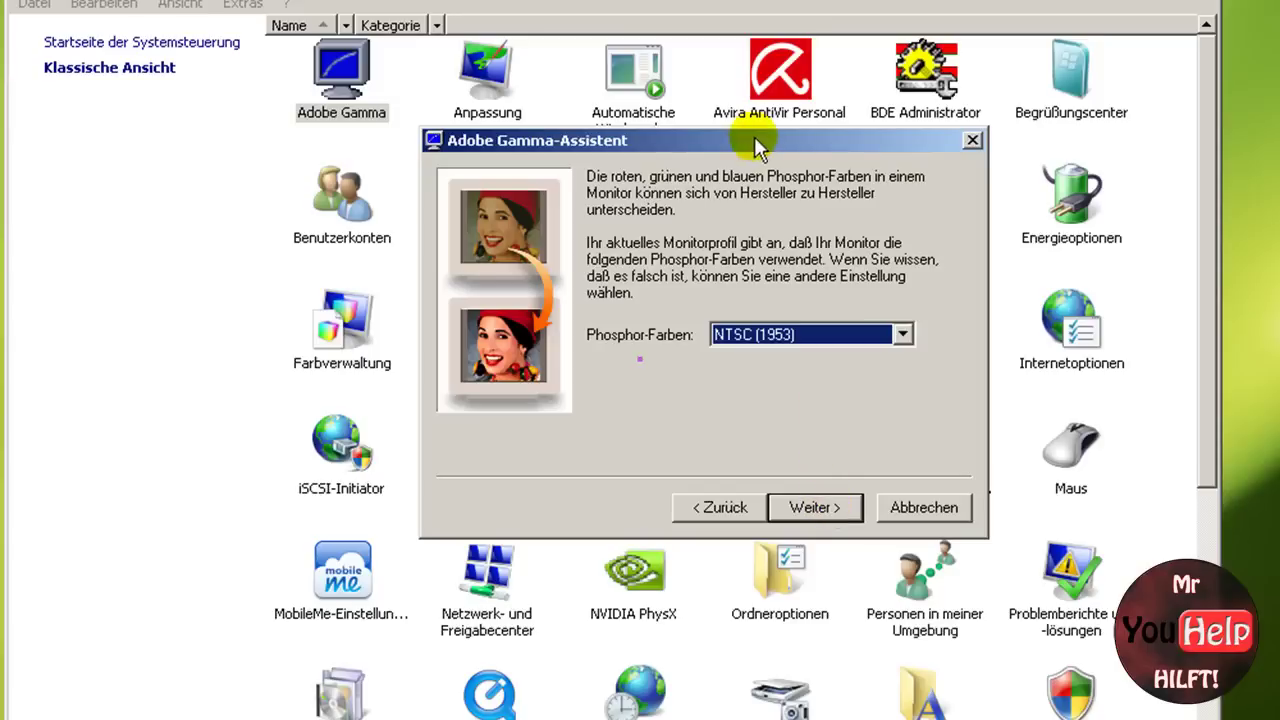
Choose NTSC (1953) as the monitor's phosphor colours and continue to the gamma settings.
left_click_drag(755, 146, 885, 122)
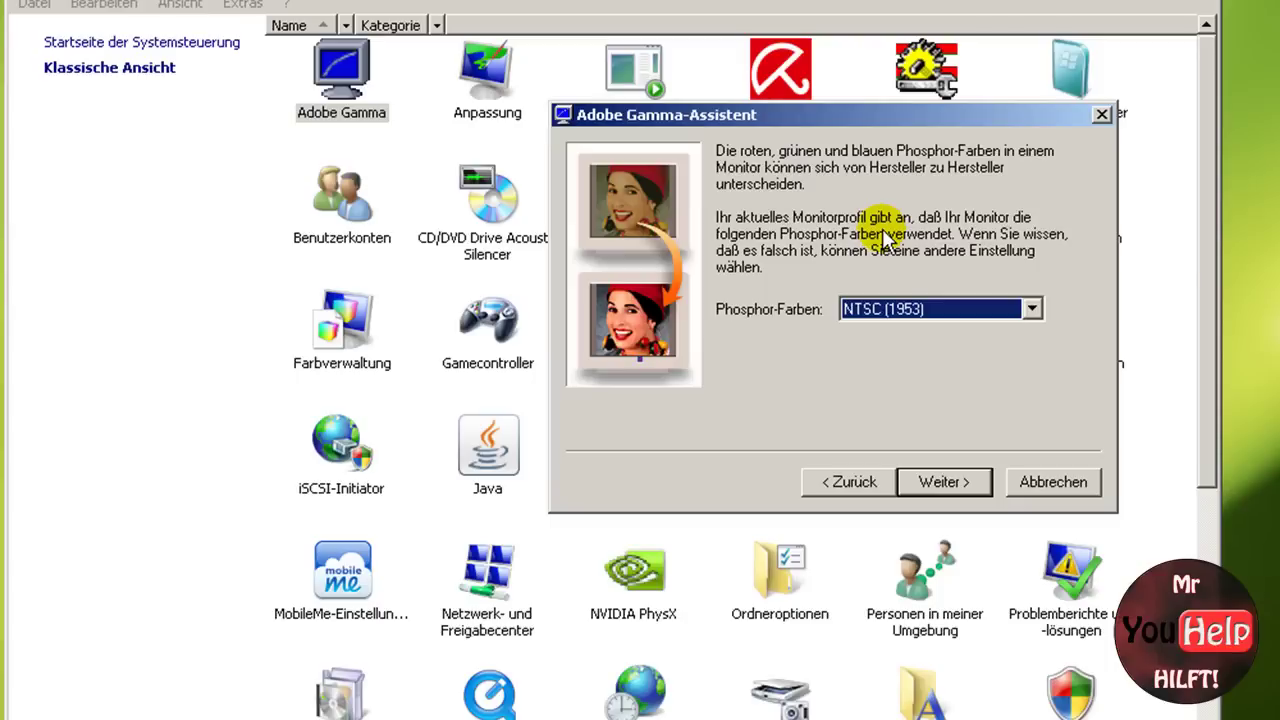
left_click(1036, 311)
left_click(1033, 309)
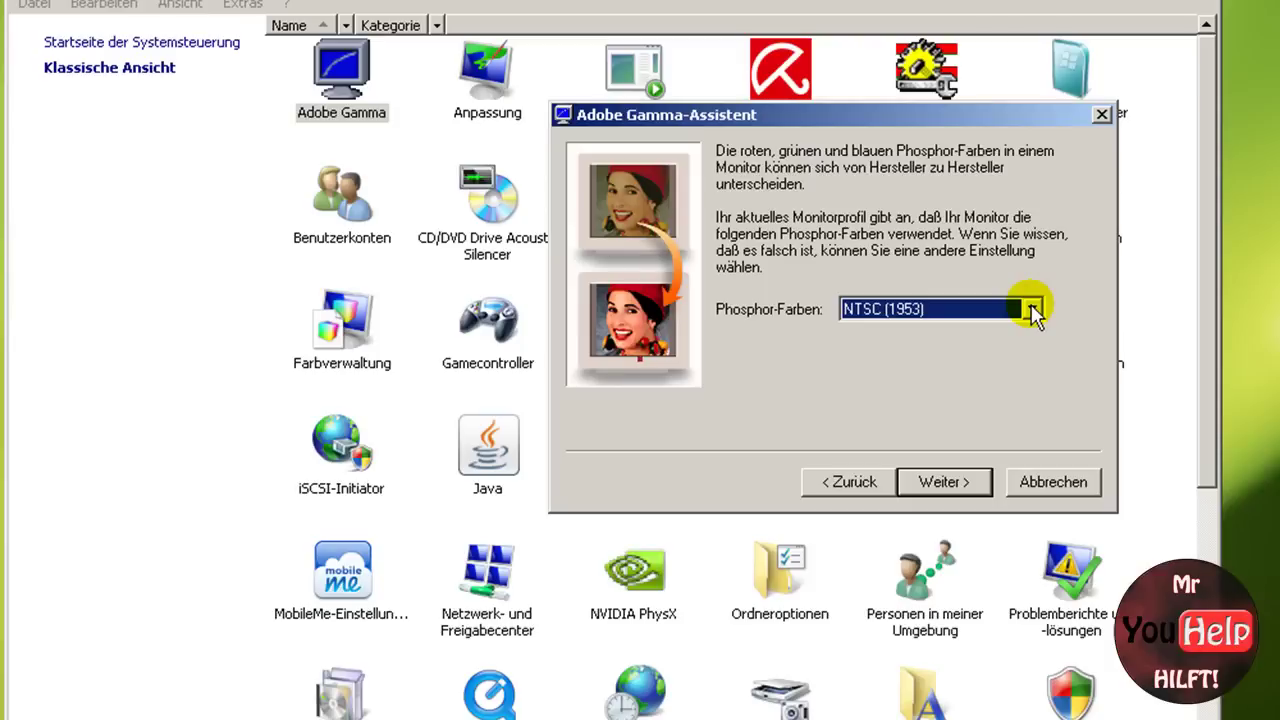
left_click(1033, 311)
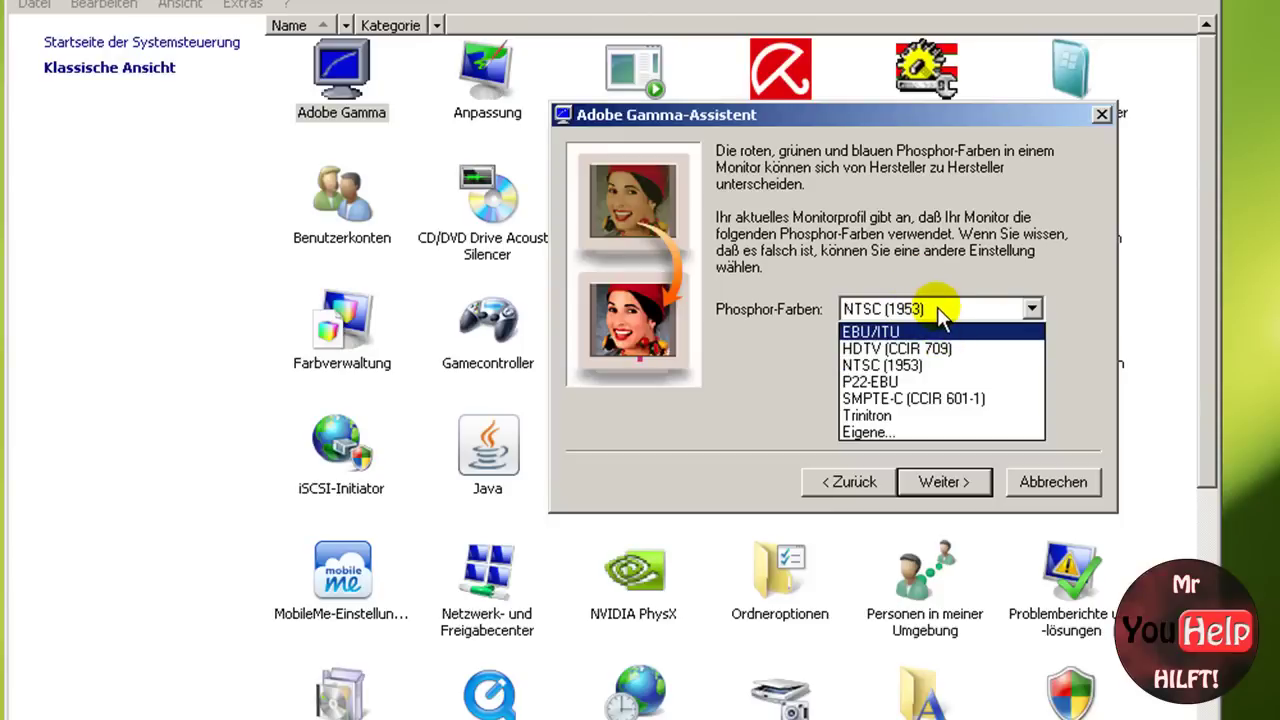
left_click(972, 366)
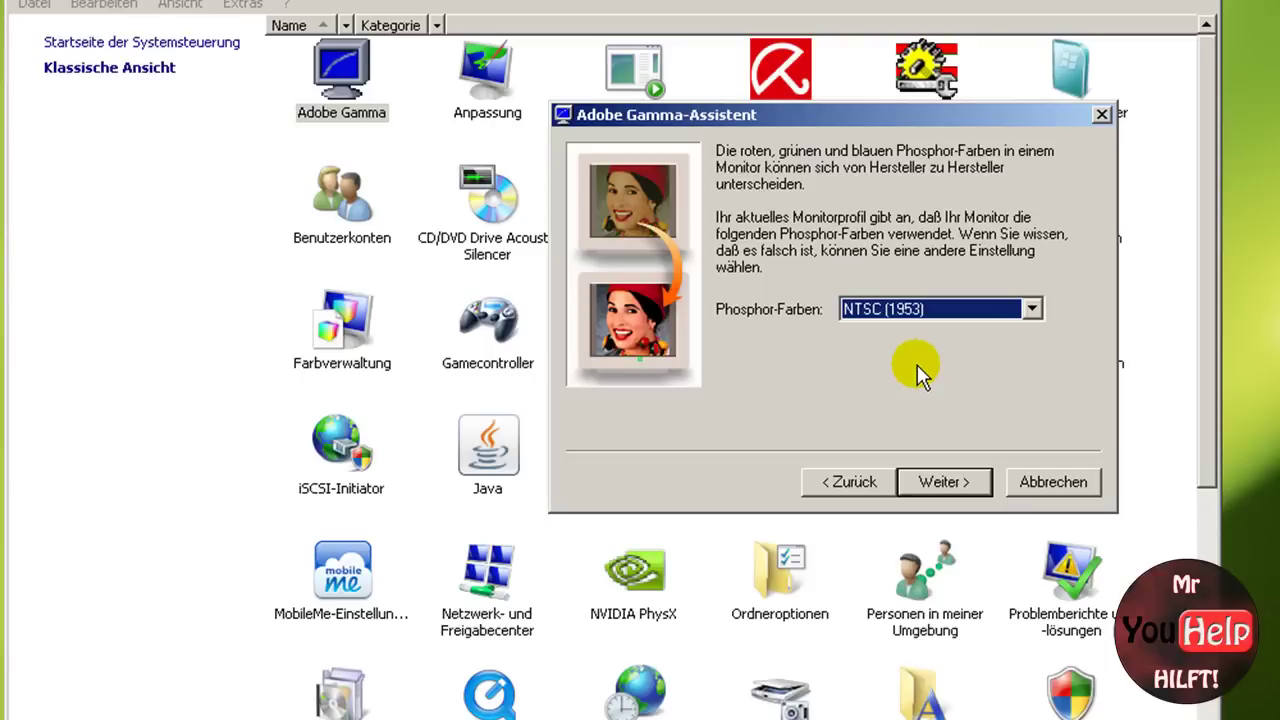
left_click(1030, 312)
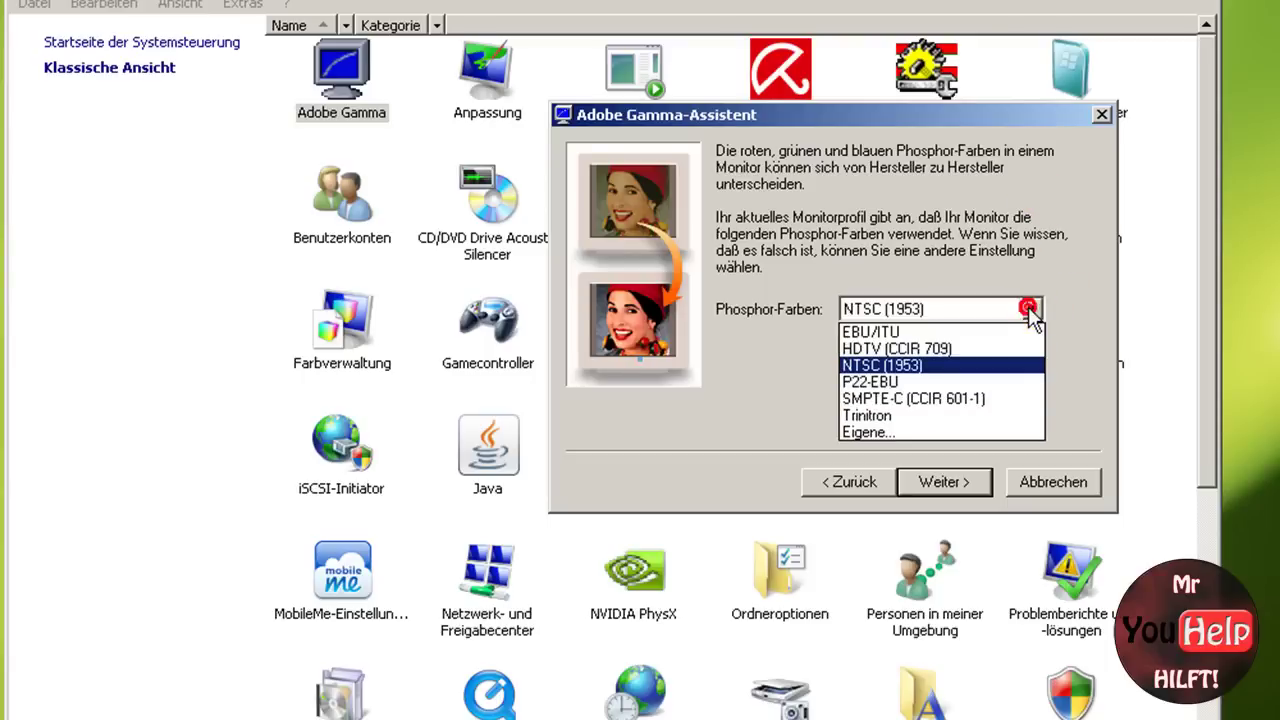
left_click(1030, 312)
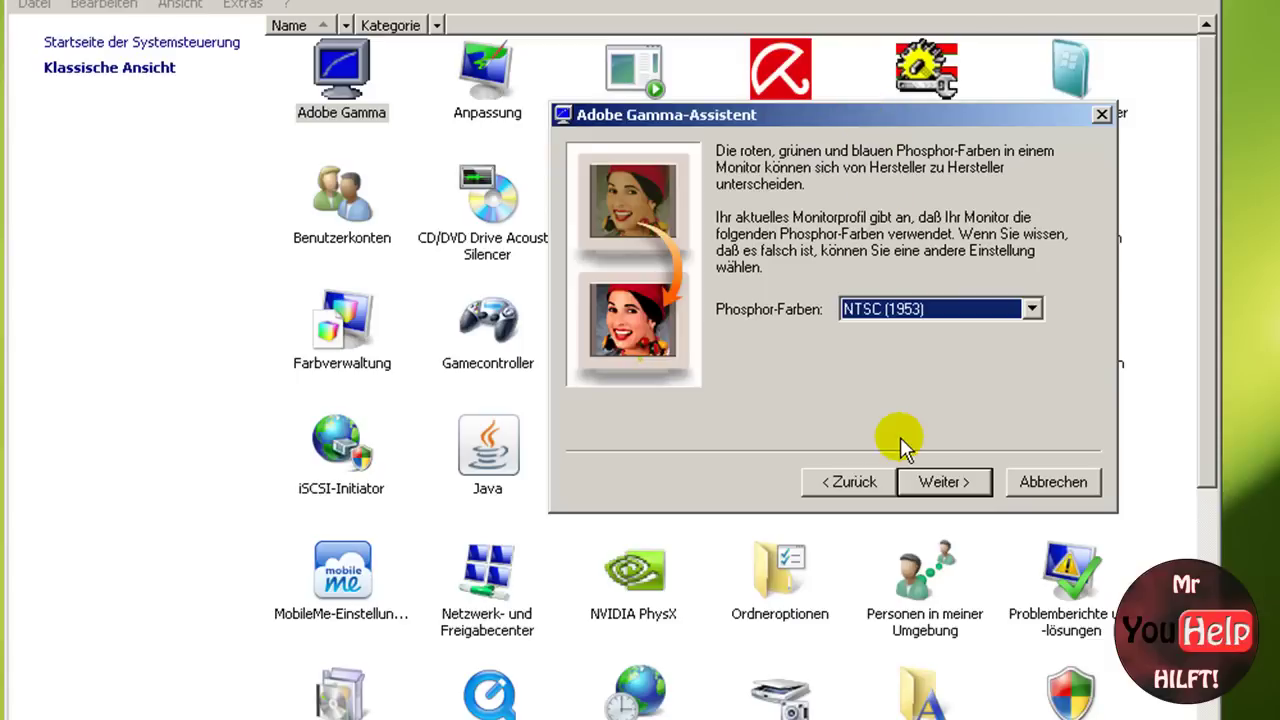
left_click(962, 481)
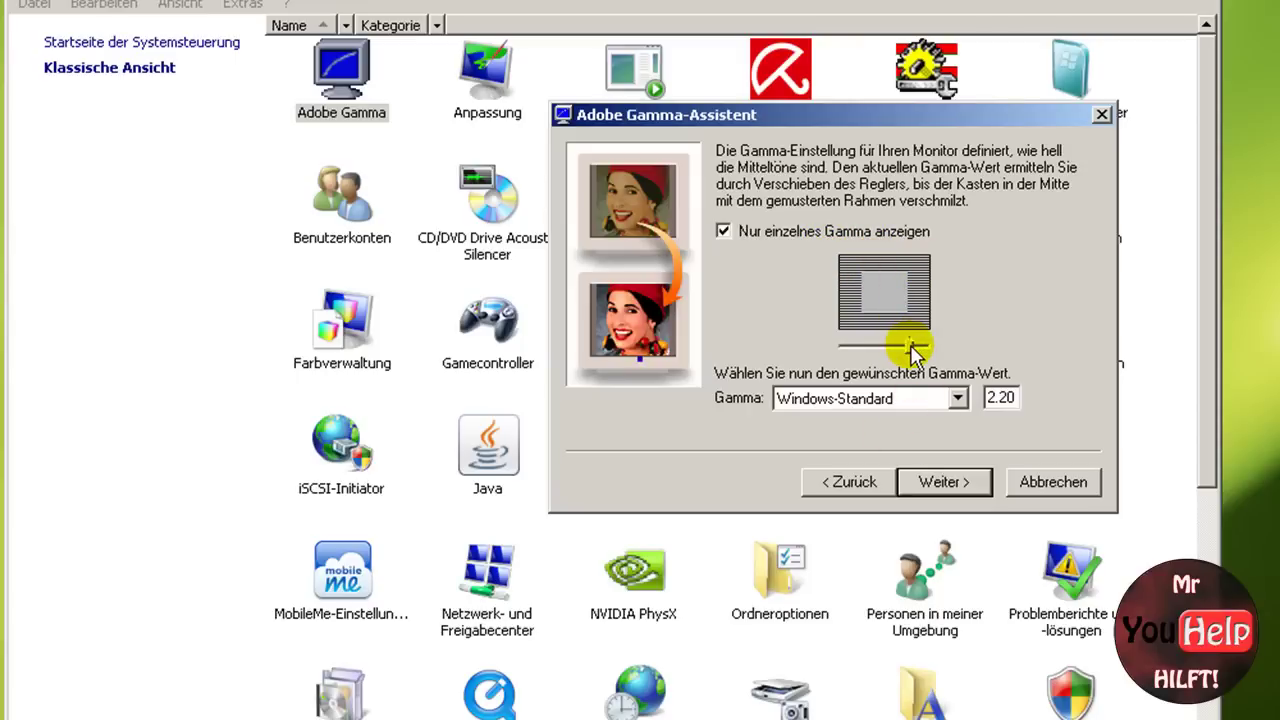
Adjust the single gamma slider to blend the centre box with its patterned frame.
left_click_drag(912, 344, 915, 350)
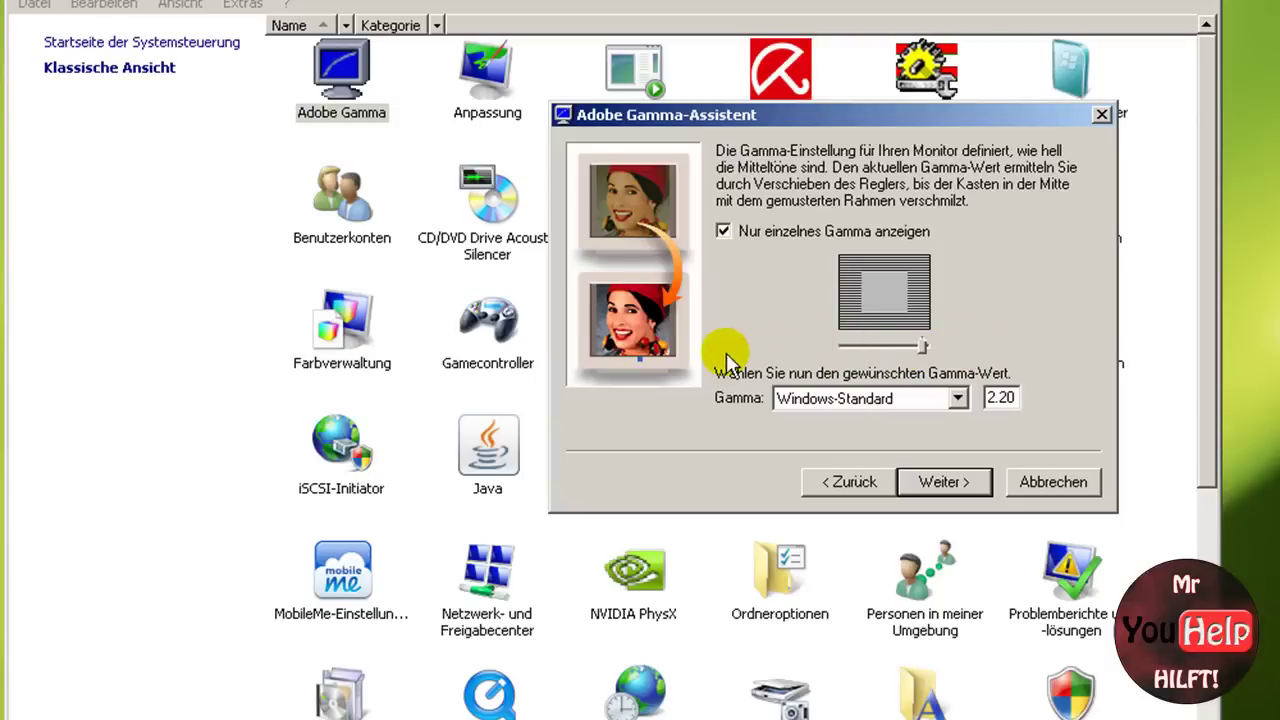
left_click(836, 346)
left_click_drag(891, 350, 913, 352)
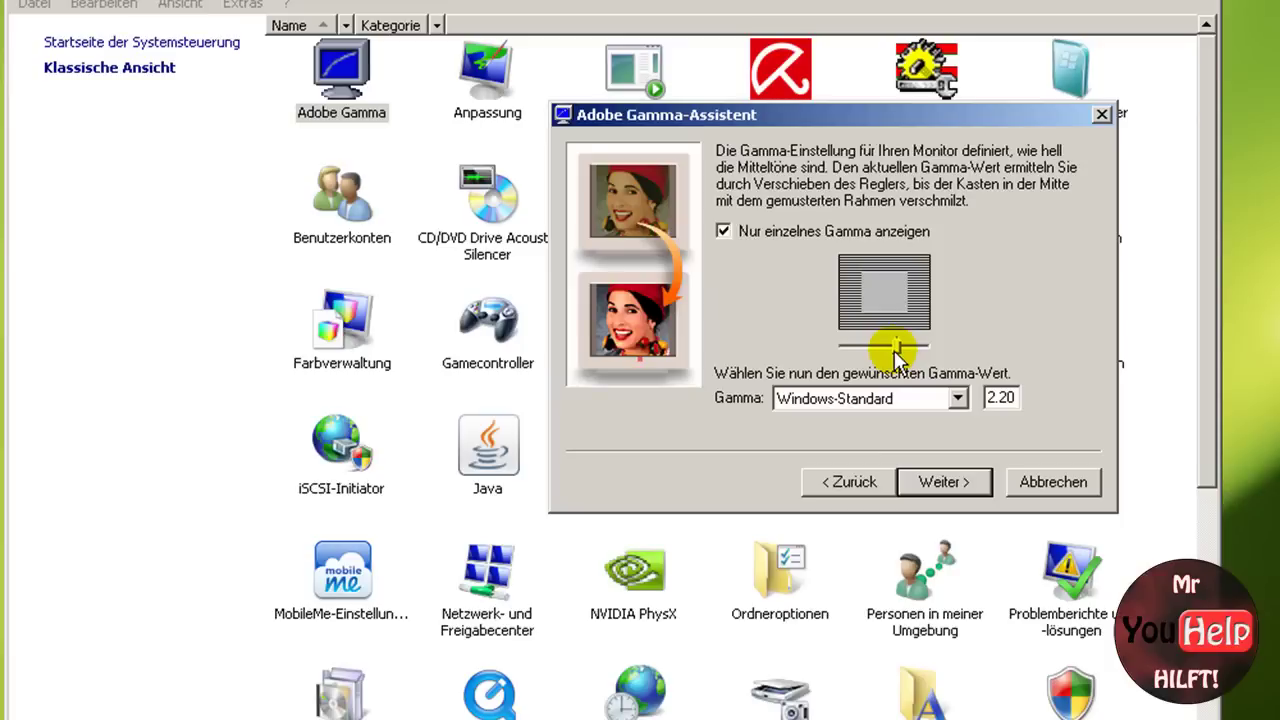
left_click(996, 326)
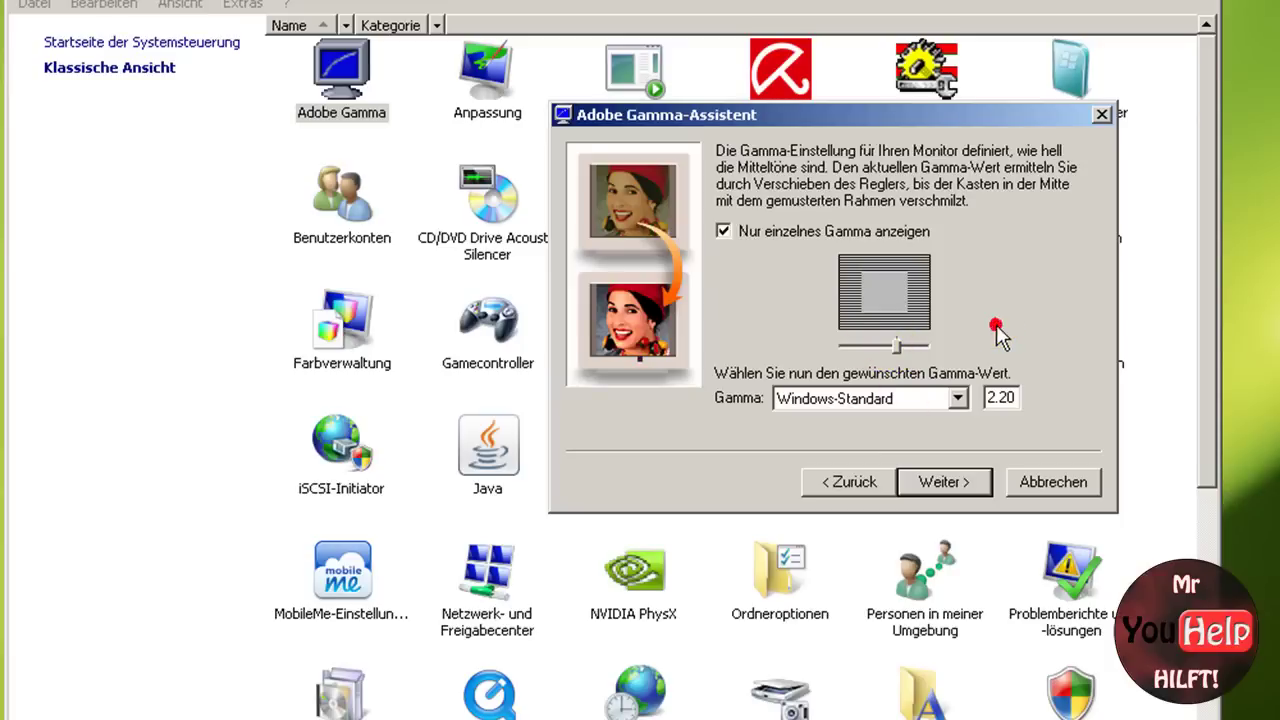
Try Macintosh-Standard as the desired gamma and return it to Windows-Standard (2.20).
left_click(955, 404)
left_click(943, 421)
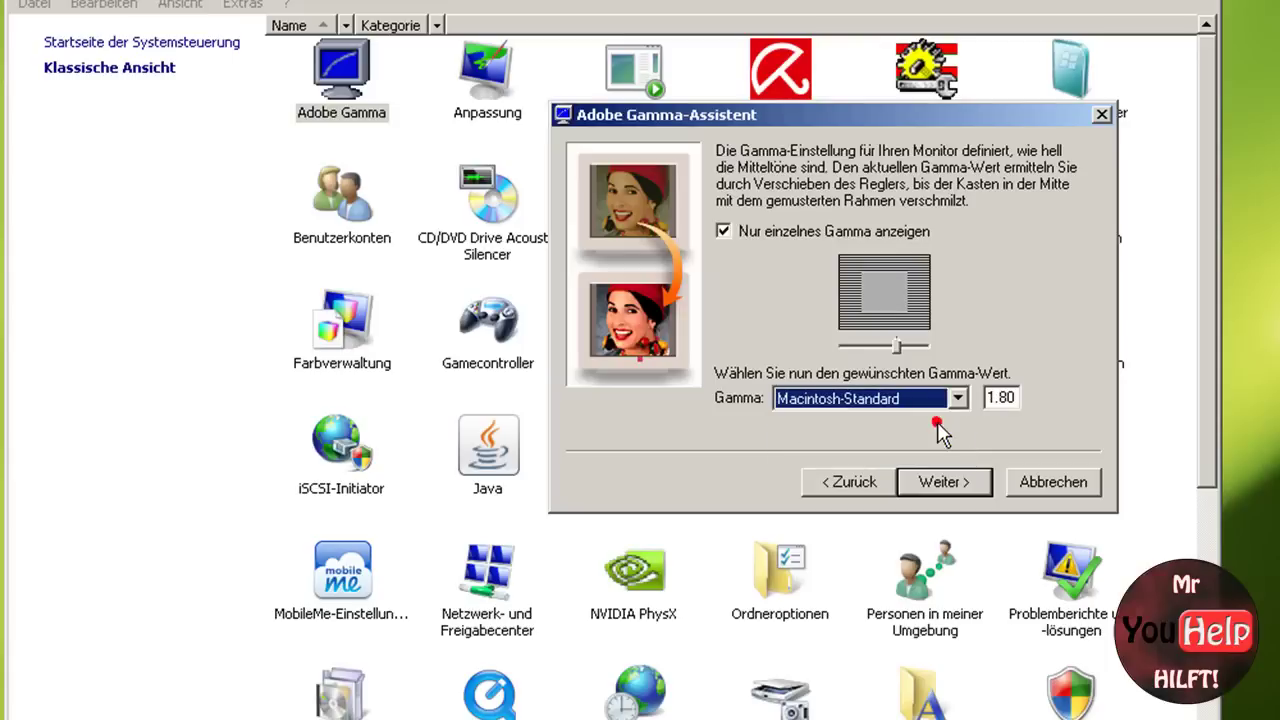
left_click(956, 402)
left_click(900, 434)
left_click(934, 404)
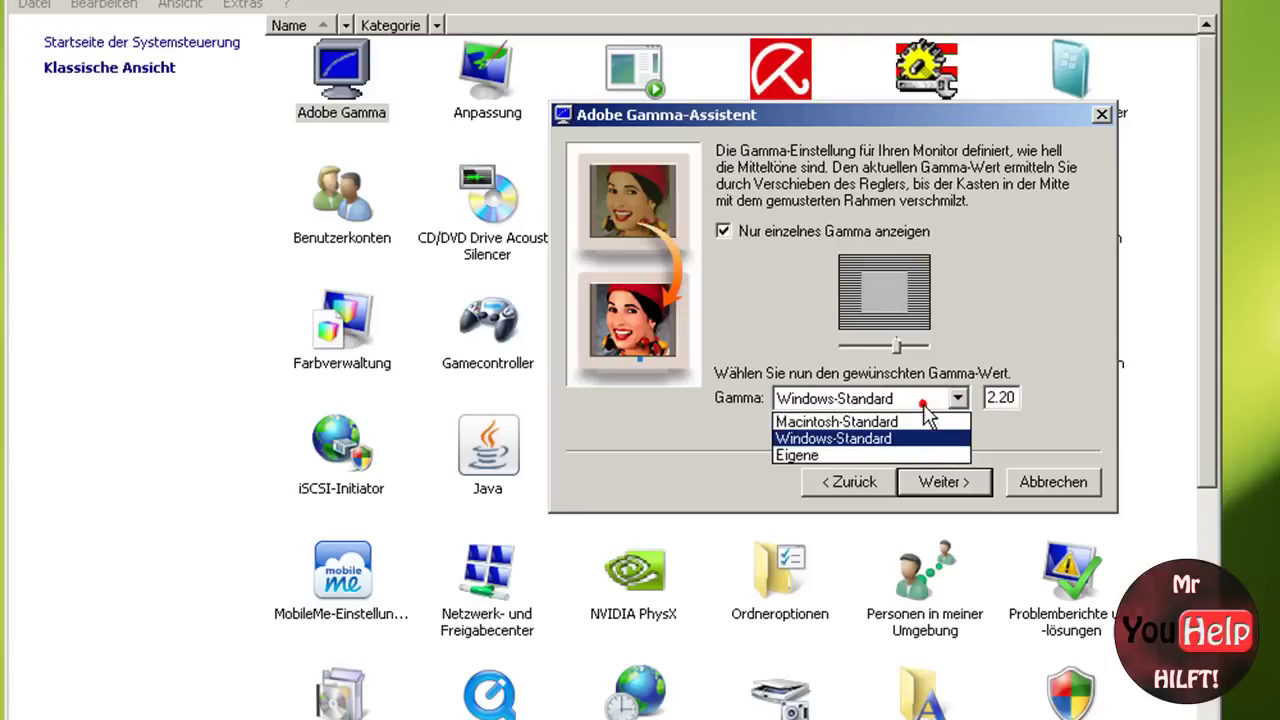
left_click(926, 440)
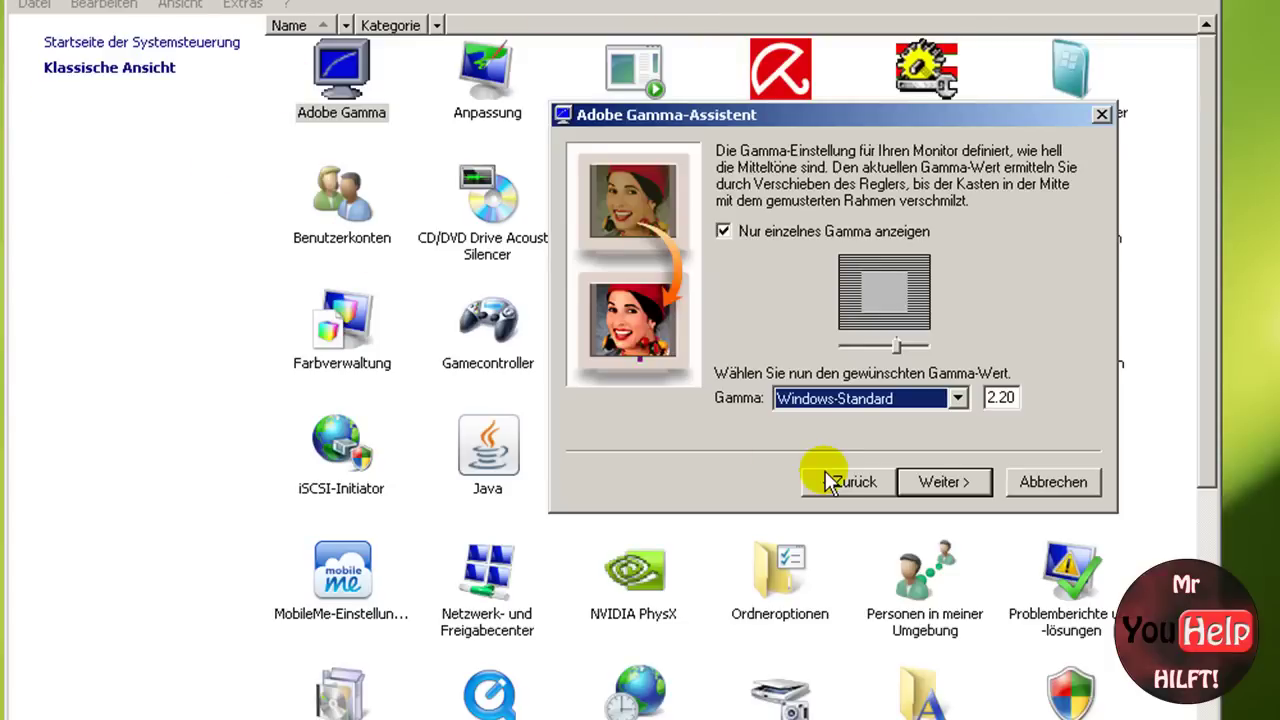
Show the separate red, green and blue gammas, try lowering the red slider, and return to the single gamma view.
left_click(723, 232)
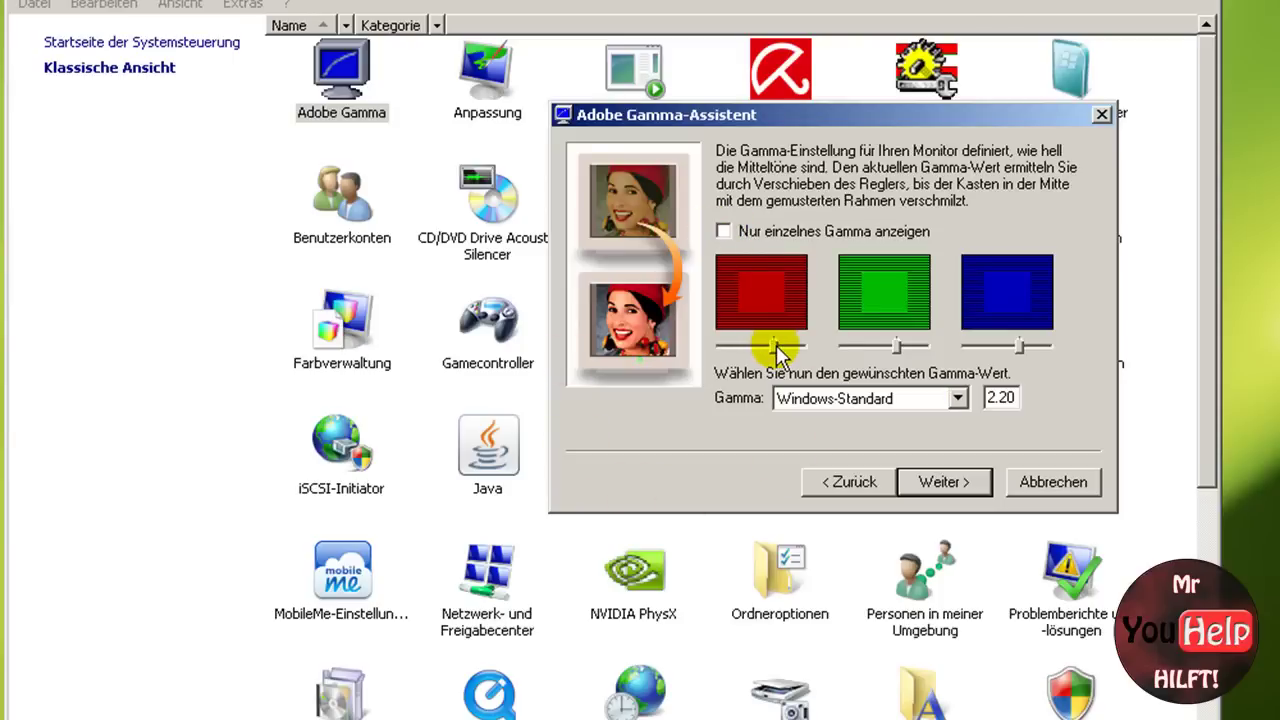
left_click_drag(778, 352, 765, 352)
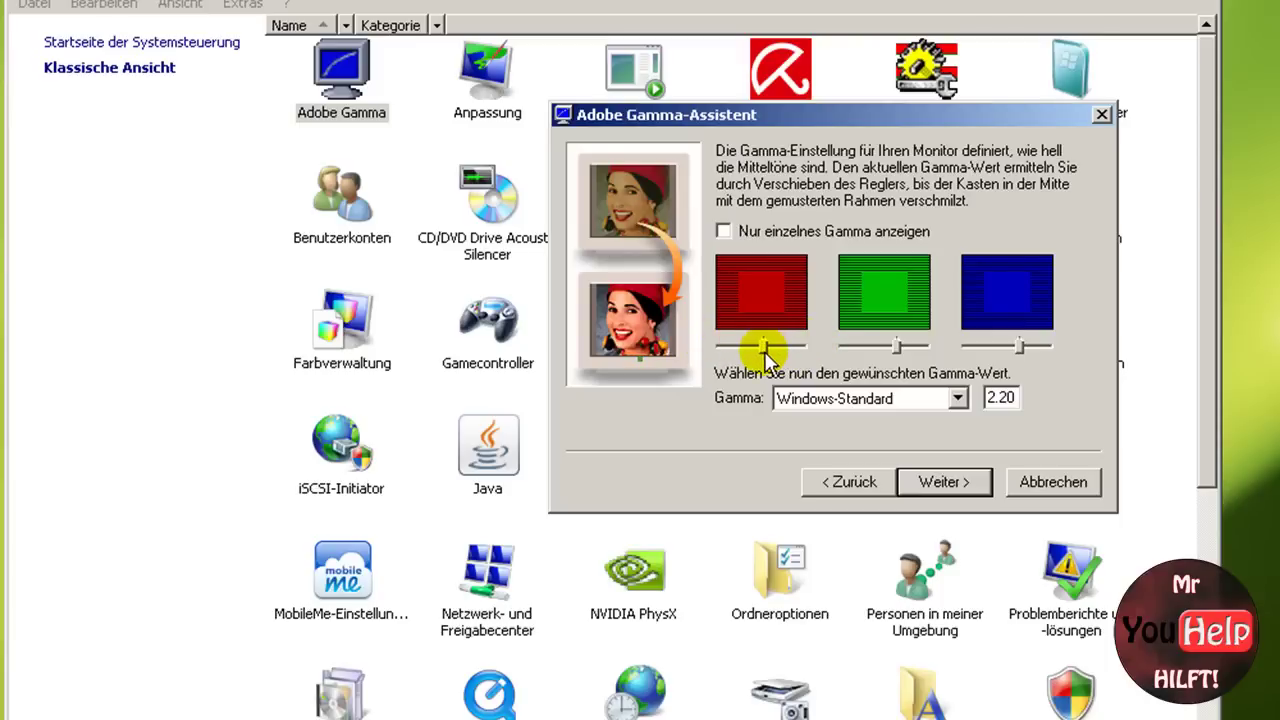
left_click(748, 234)
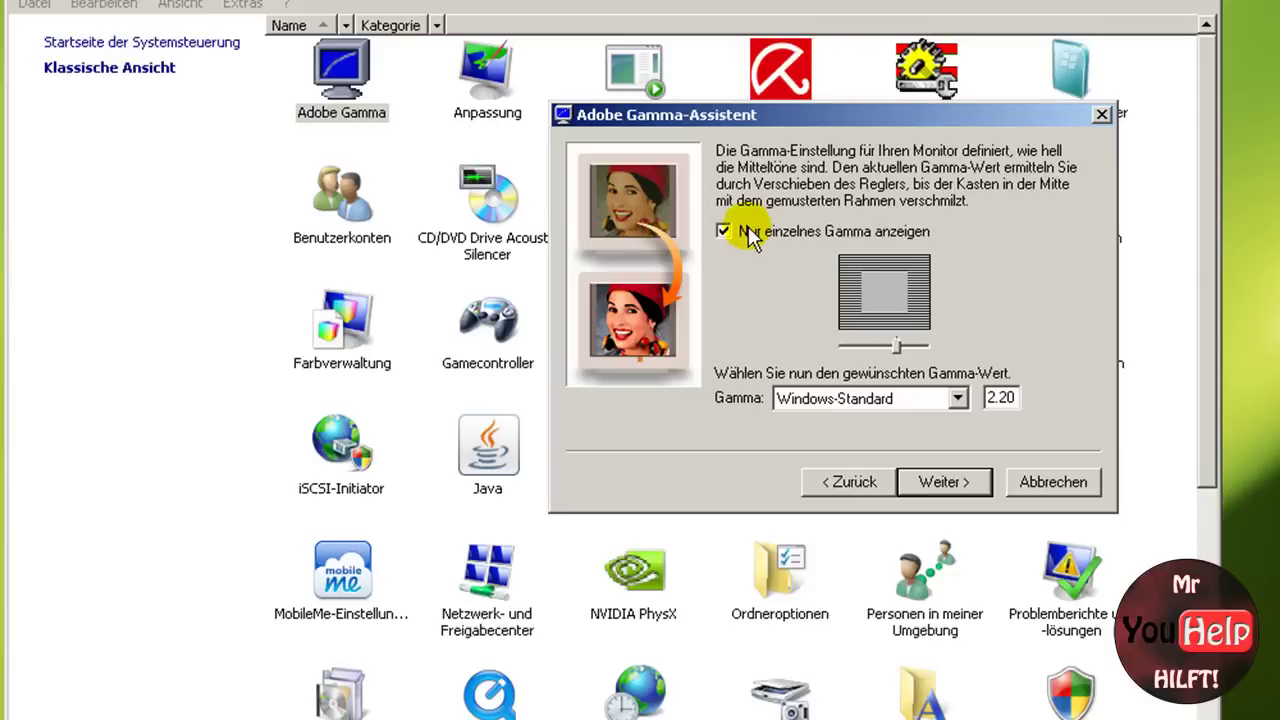
left_click(748, 233)
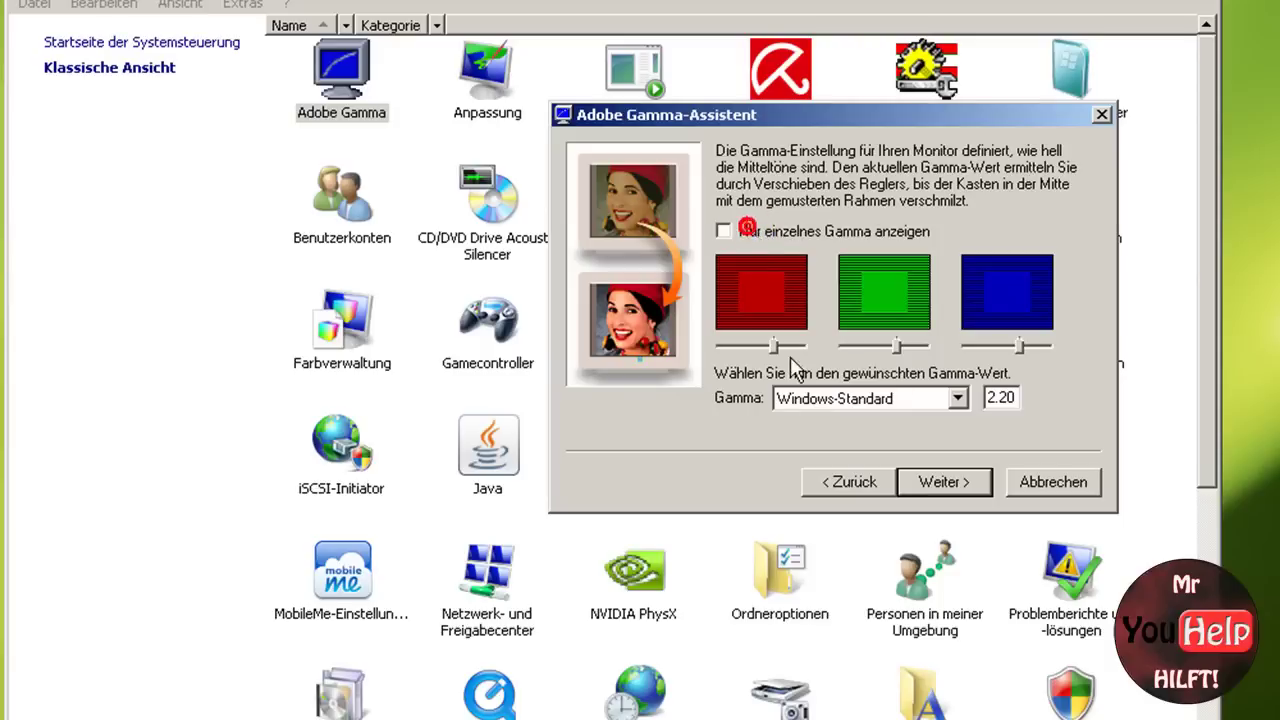
left_click(845, 500)
left_click(930, 482)
left_click(722, 231)
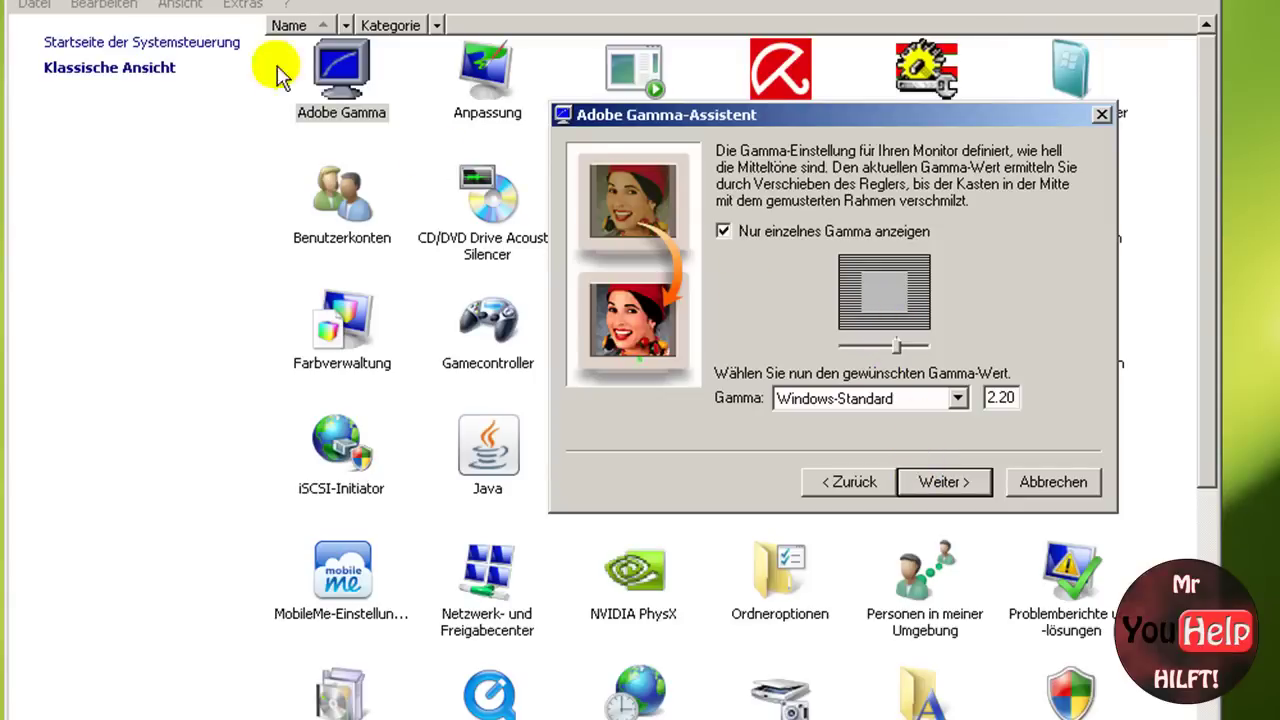
Continue to the white point settings and keep 9300° K (kaltes Weiß) as the hardware white point.
left_click(940, 482)
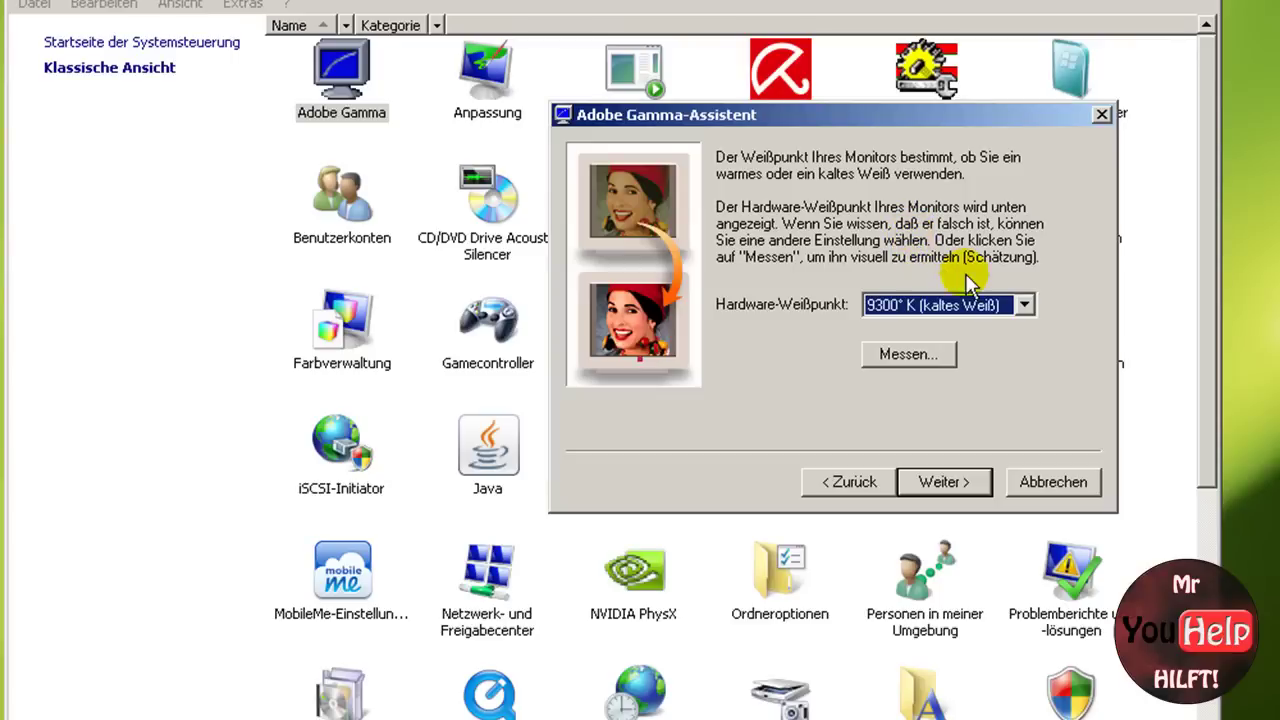
left_click(1022, 306)
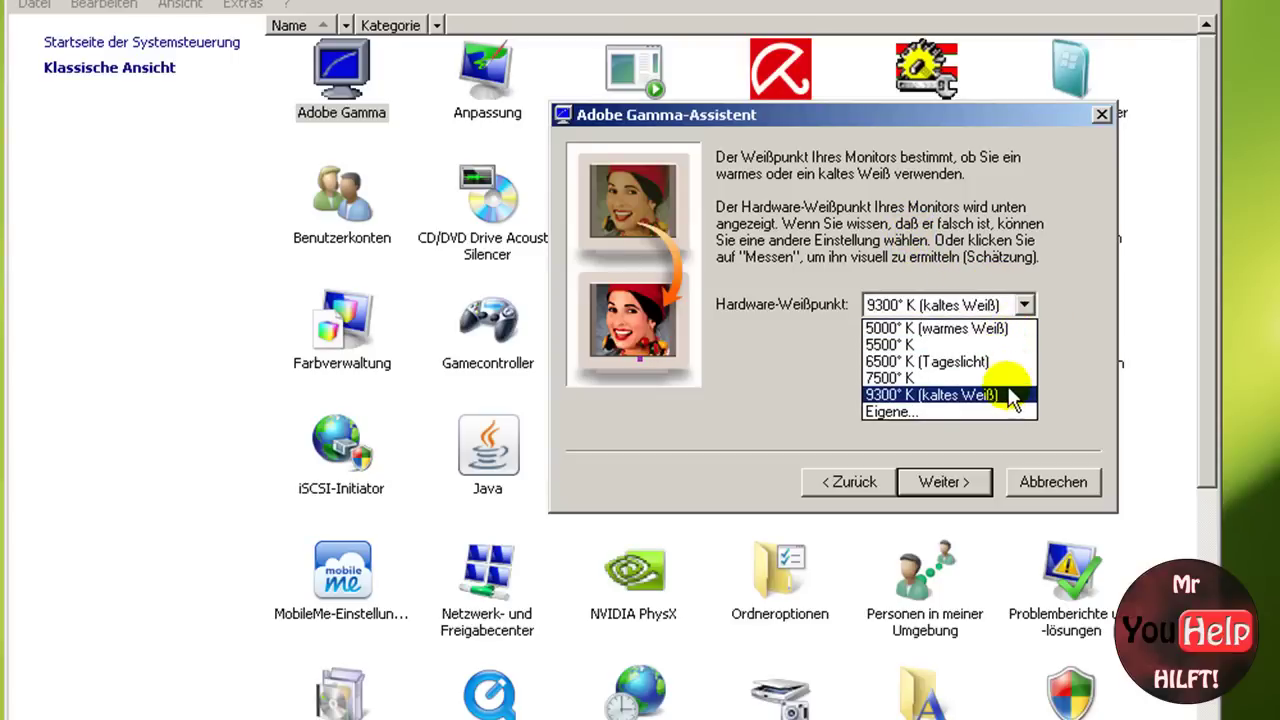
left_click(1010, 396)
left_click(1014, 341)
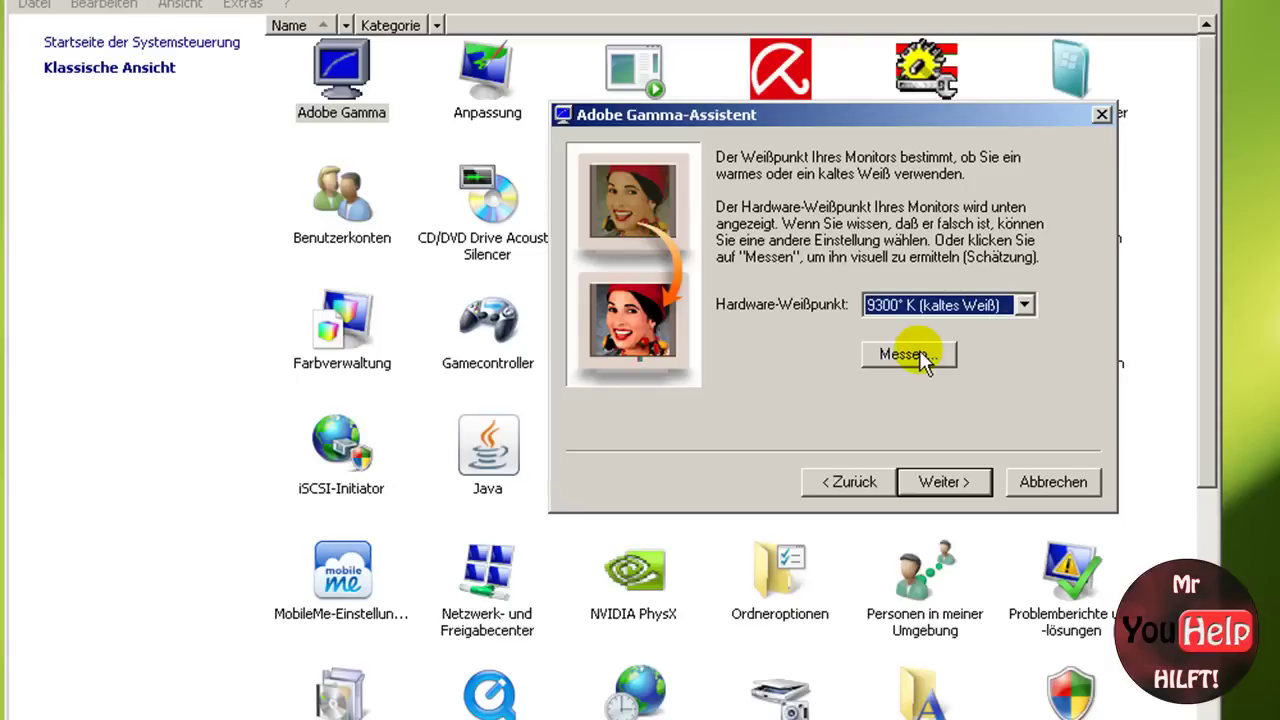
Measure the hardware white point visually, shifting the squares cooler and warmer and confirming the middle one as the closest to neutral grey.
left_click(919, 352)
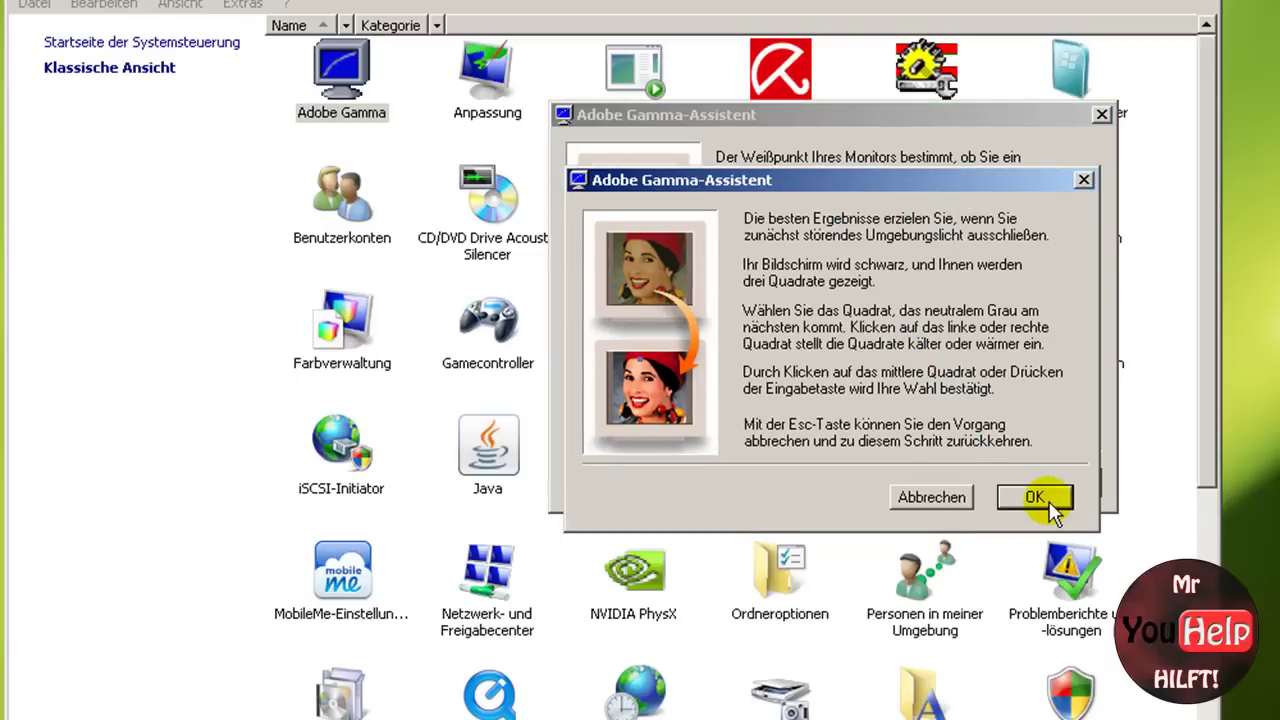
left_click(1047, 500)
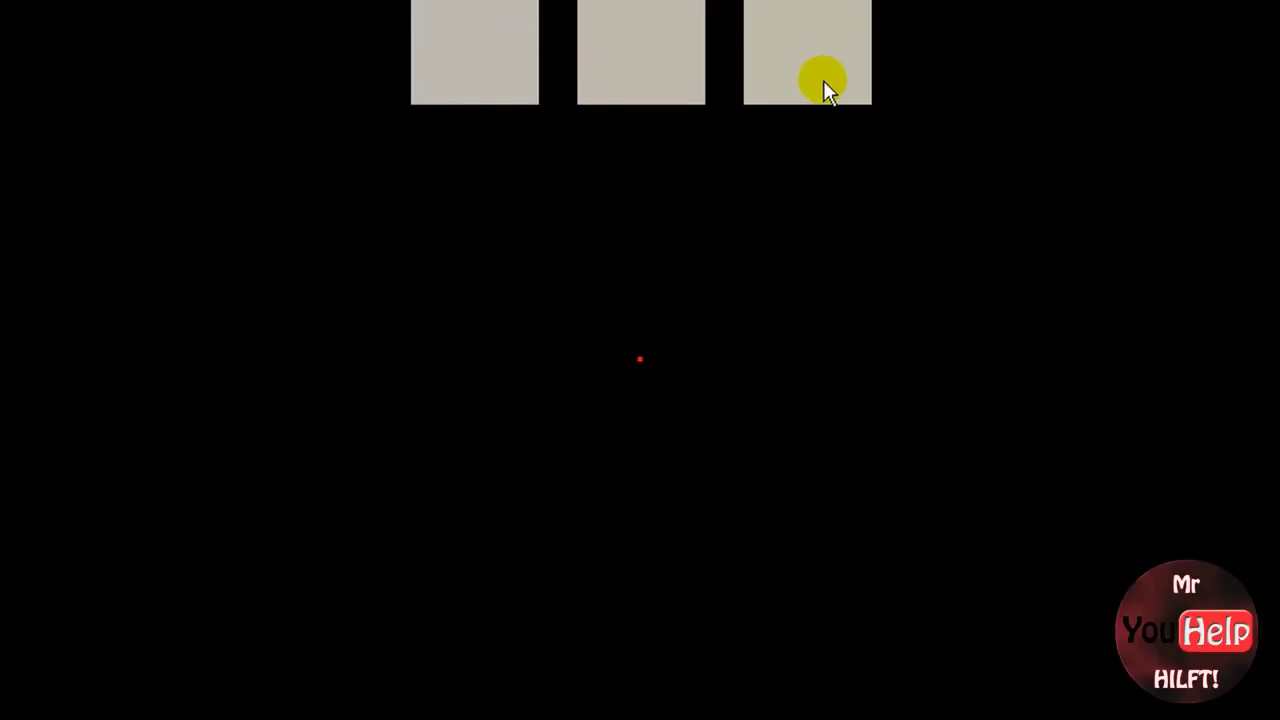
left_click(465, 40)
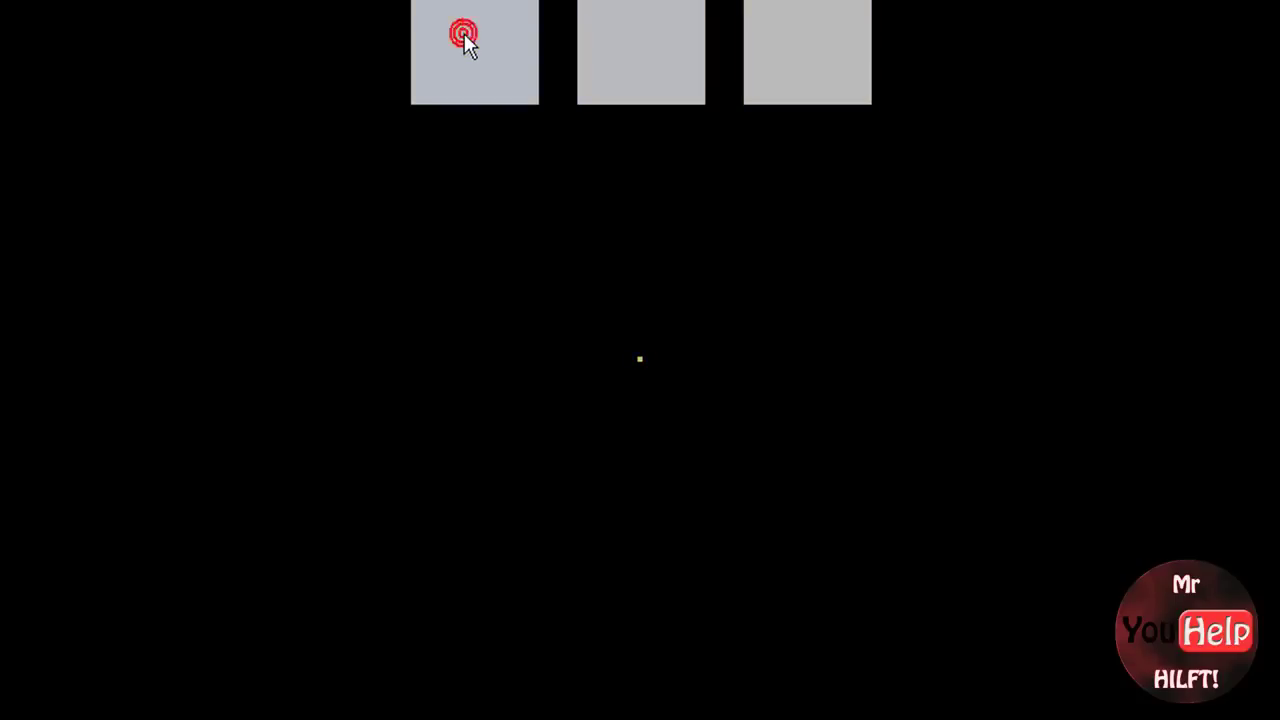
left_click(773, 40)
left_click(507, 28)
left_click(812, 50)
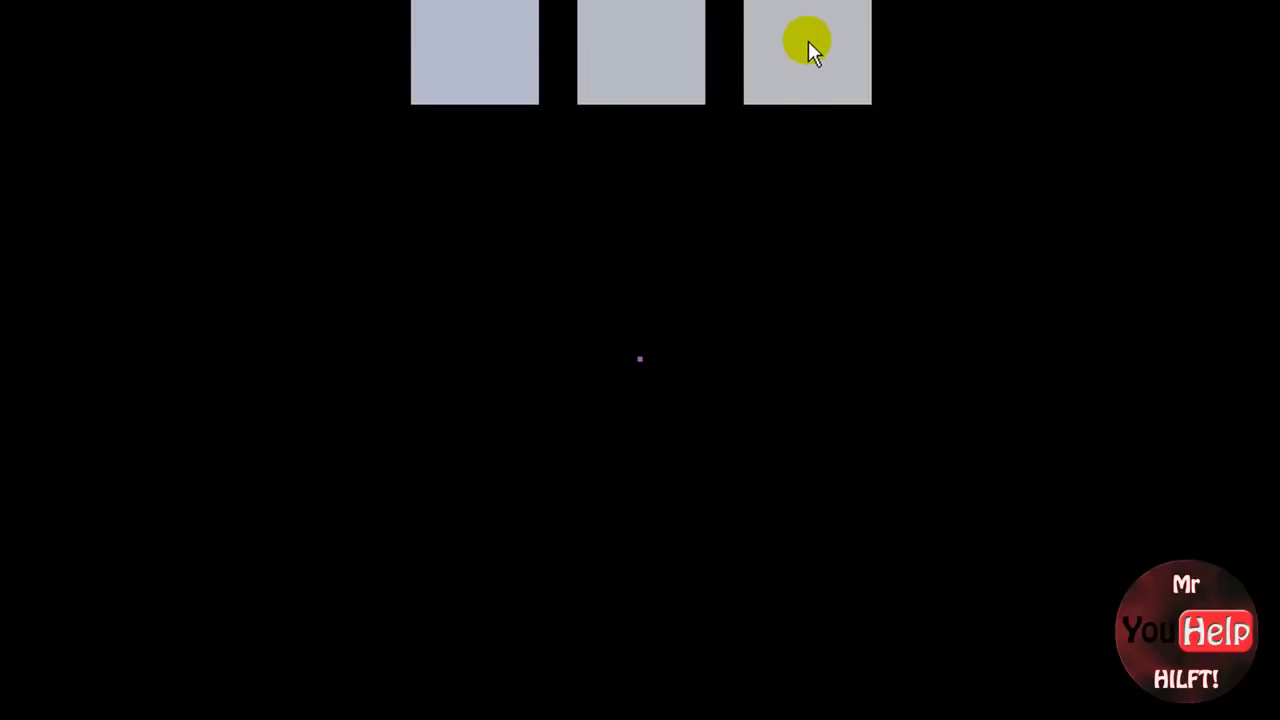
left_click(808, 41)
left_click(806, 36)
left_click(613, 22)
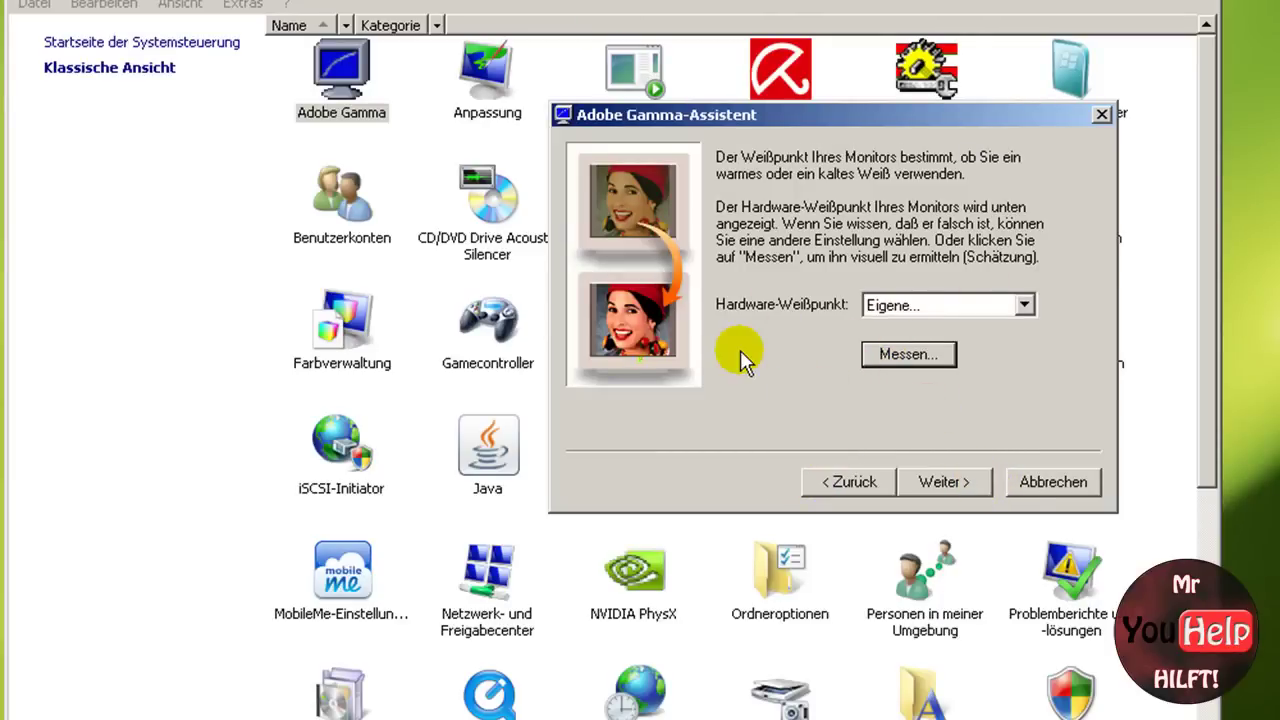
Continue to the adjusted white point, keep 9300° K (kaltes Weiß), and advance to the assistant's final page.
left_click(953, 481)
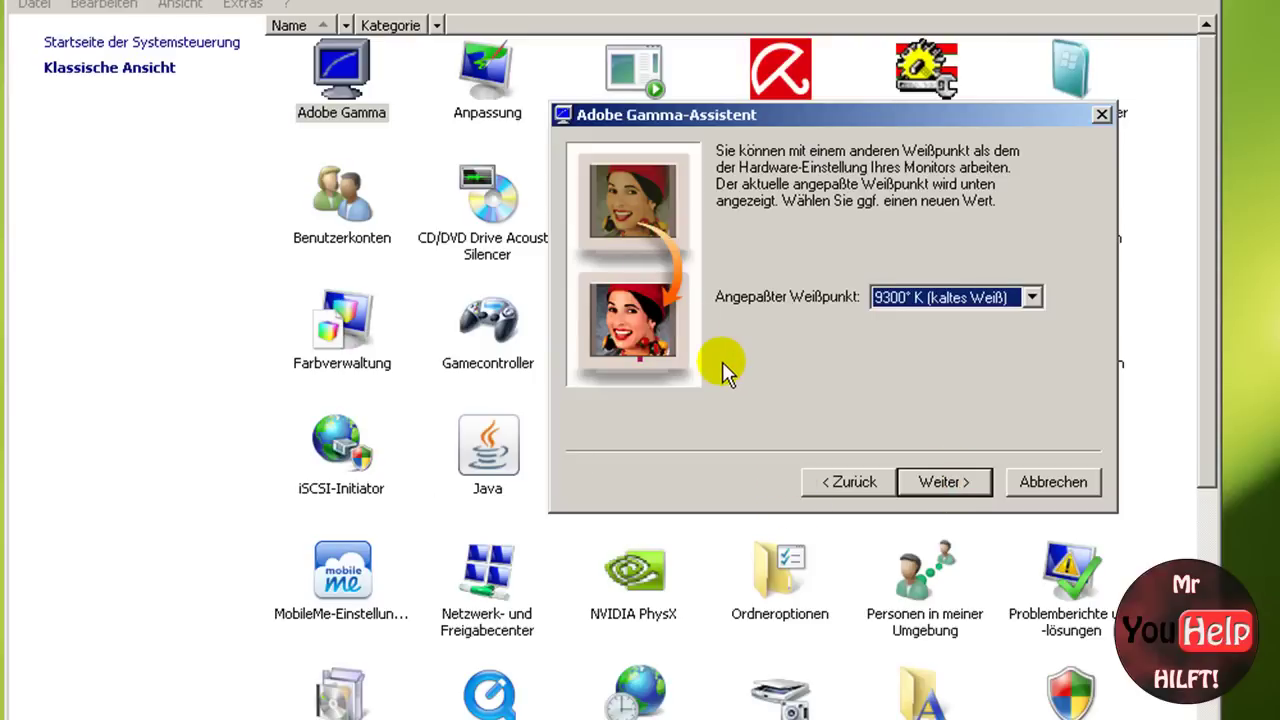
left_click(978, 298)
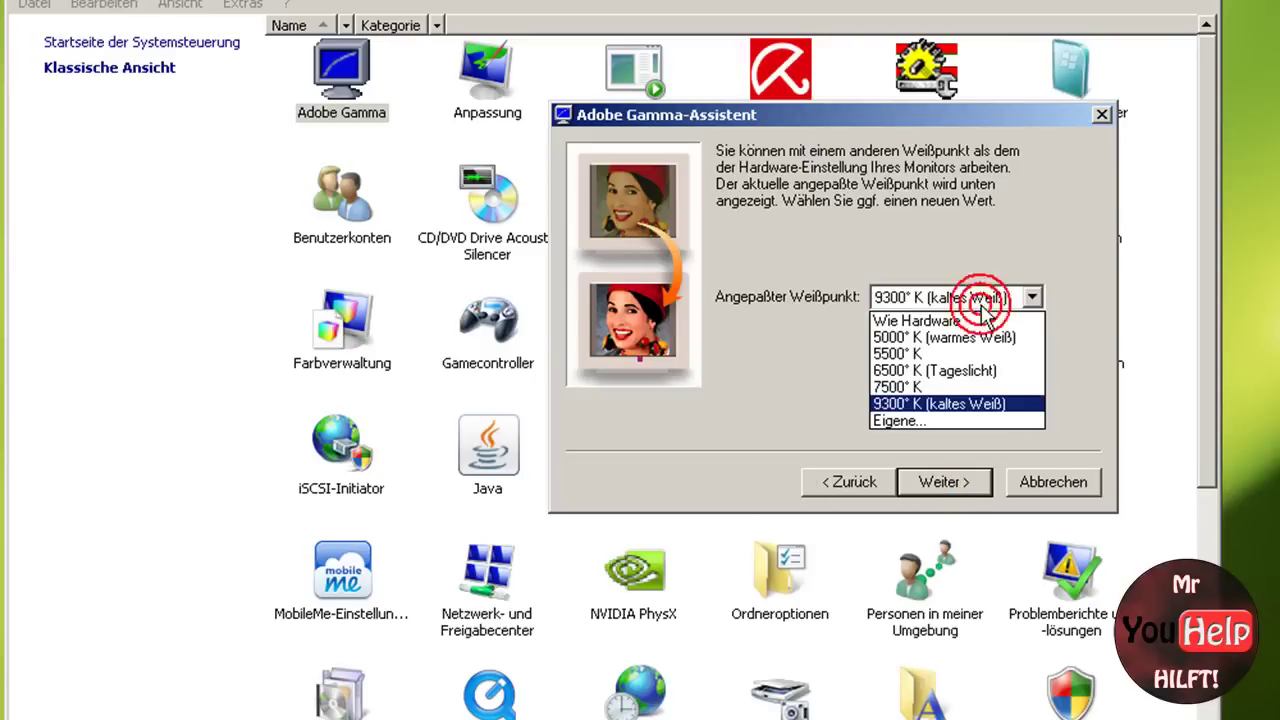
left_click(972, 296)
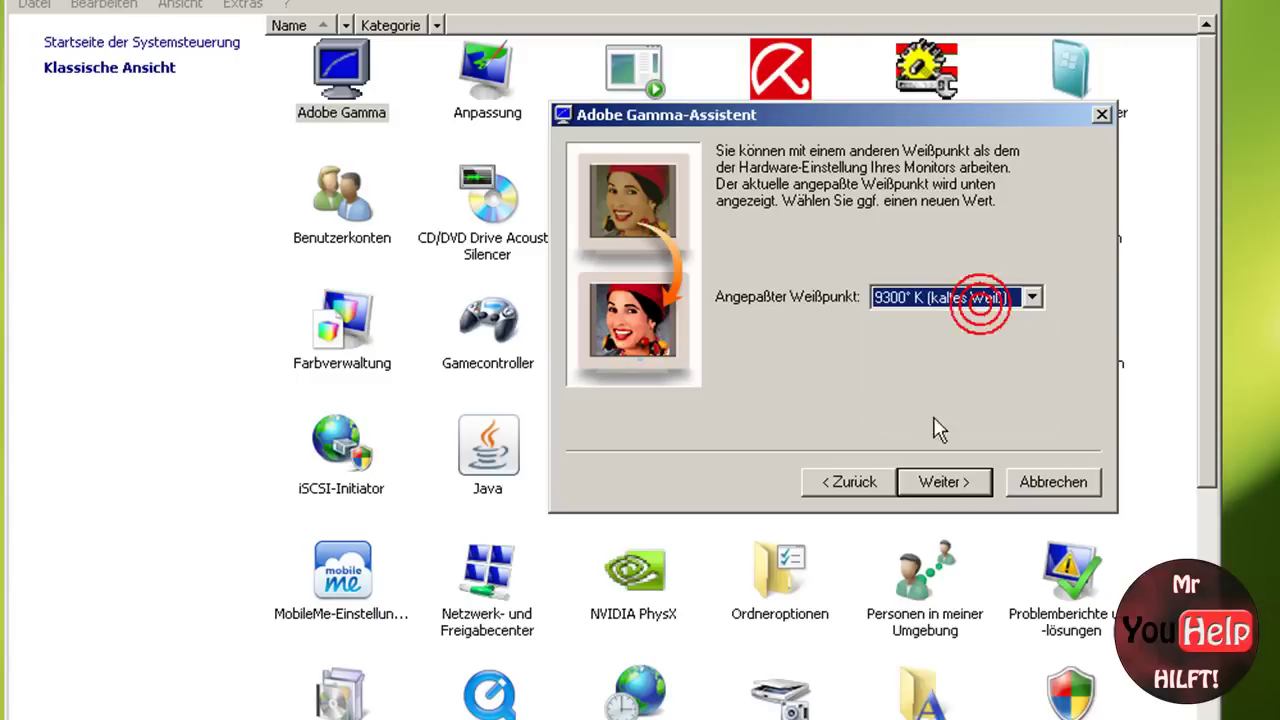
left_click(944, 482)
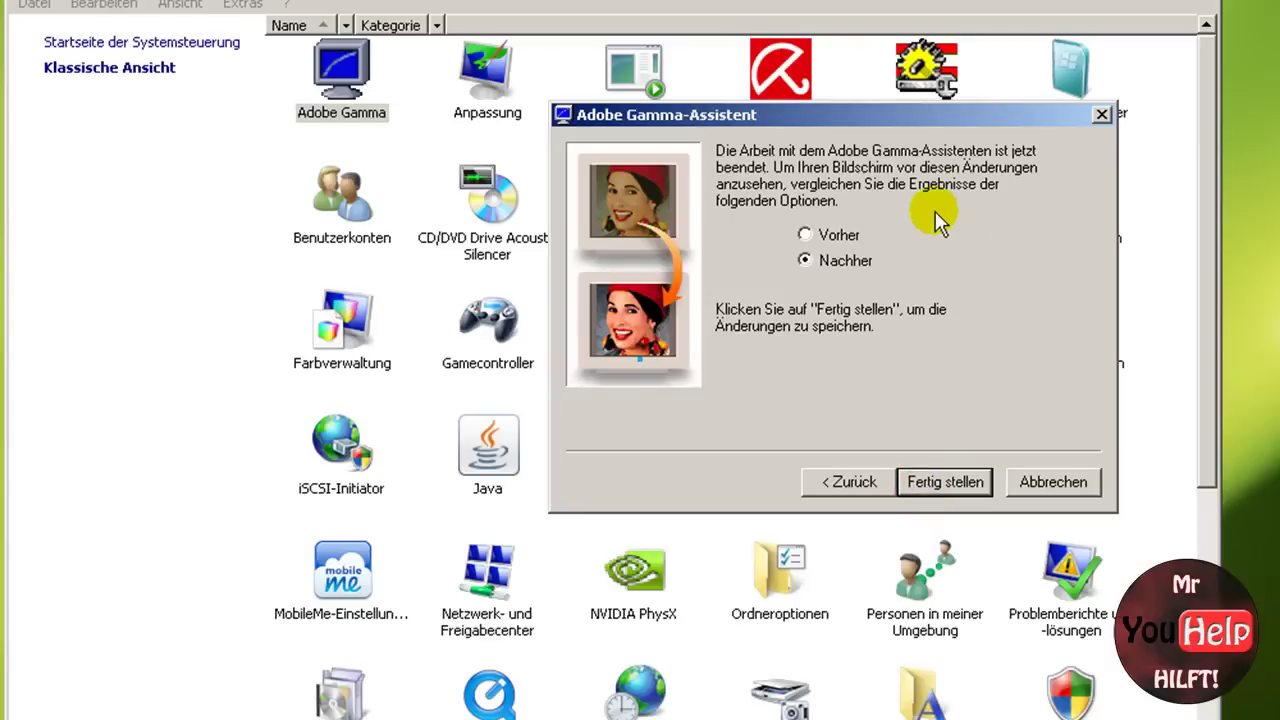
Compare the screen before and after calibration by switching between Vorher and Nachher.
left_click(826, 234)
left_click(826, 262)
left_click(810, 236)
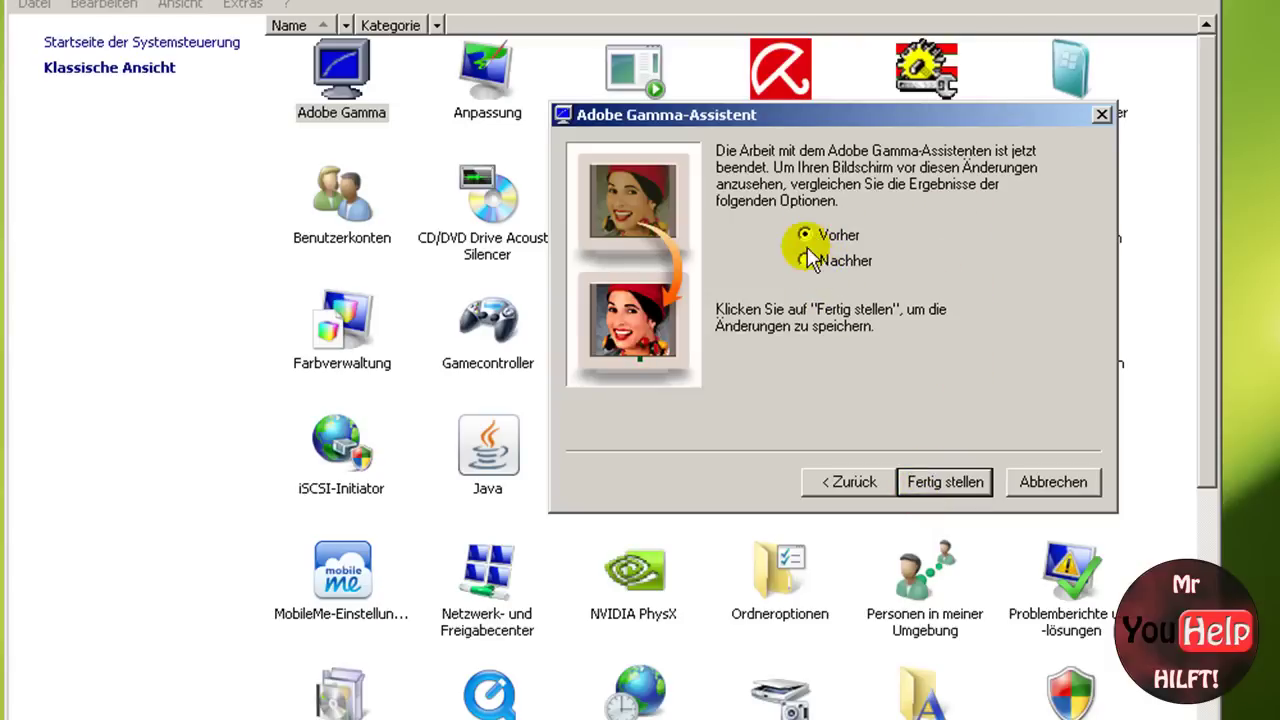
left_click(808, 261)
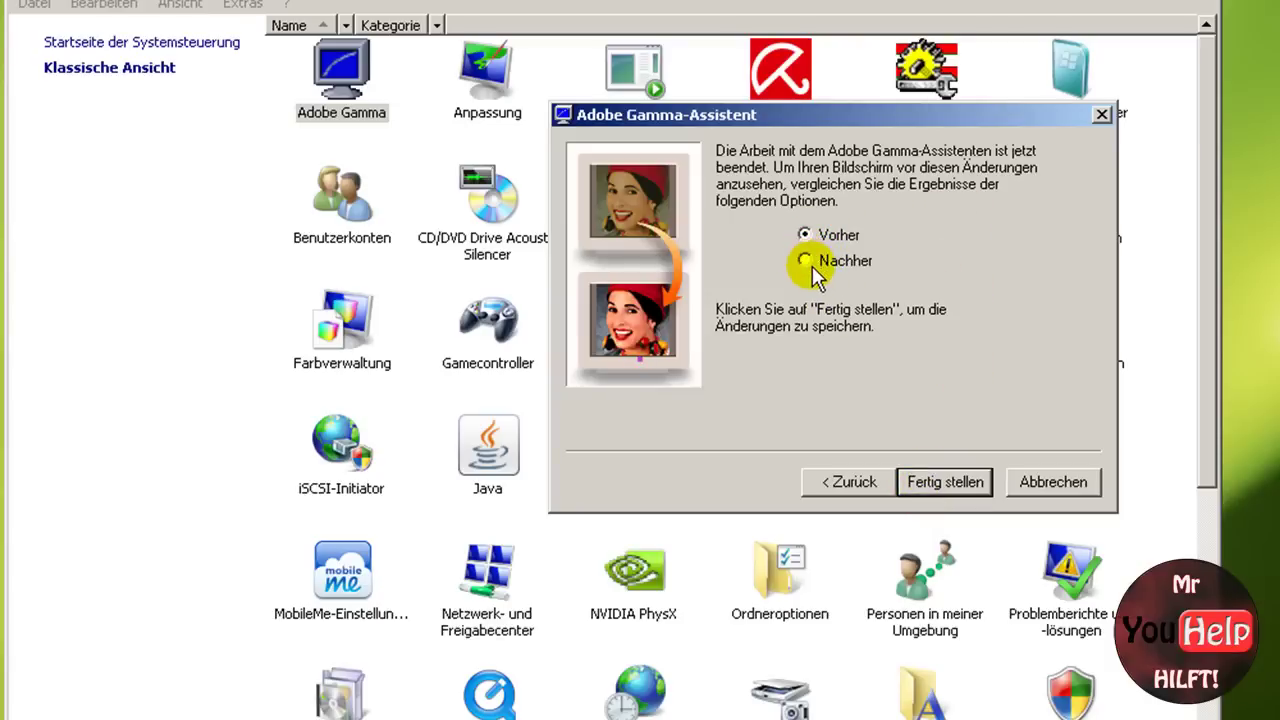
left_click(808, 261)
Go back to the gamma settings and lower the single gamma slider to readjust the centre box against its frame.
left_click(858, 481)
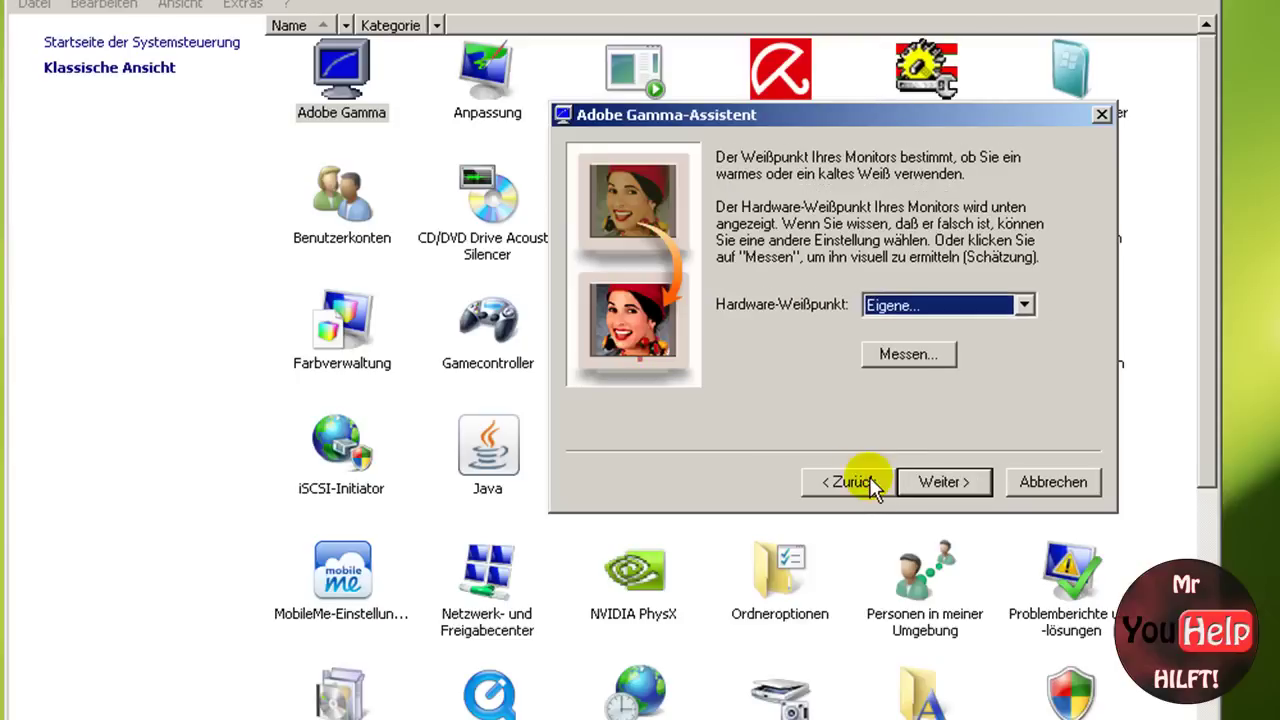
left_click(866, 481)
left_click(866, 480)
left_click(920, 476)
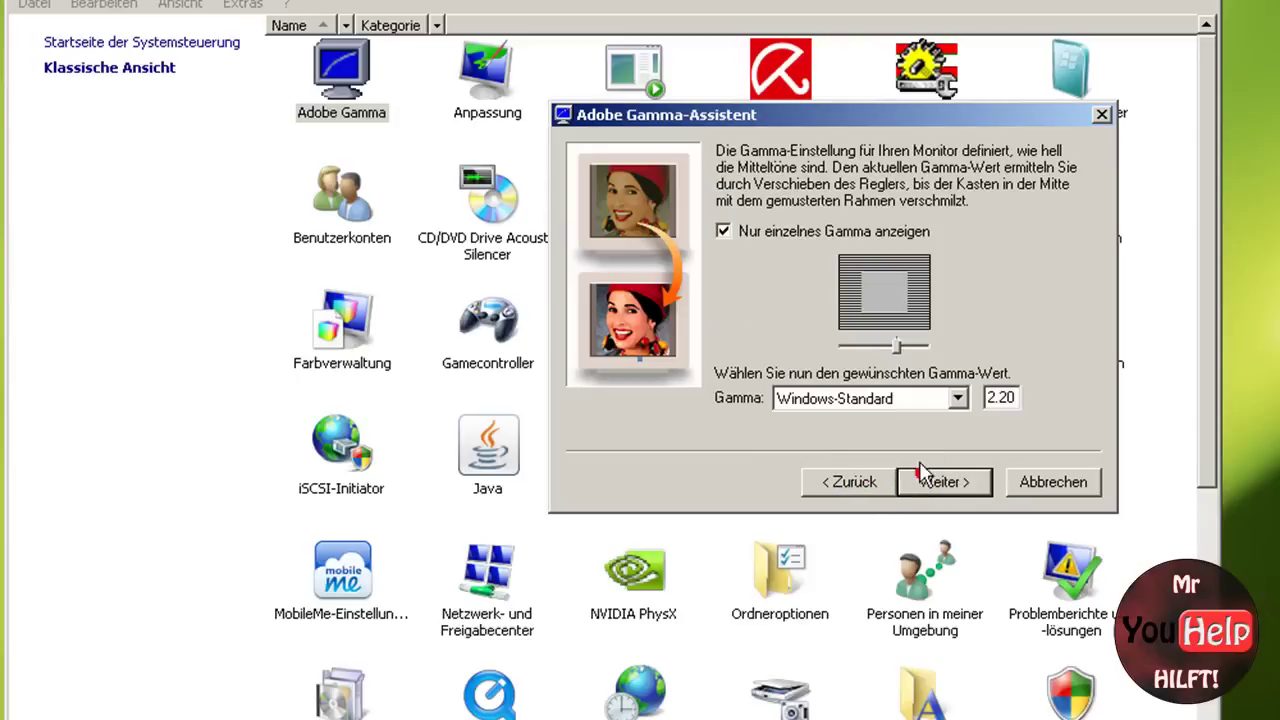
left_click(898, 345)
left_click_drag(891, 341, 868, 330)
left_click_drag(873, 347, 876, 346)
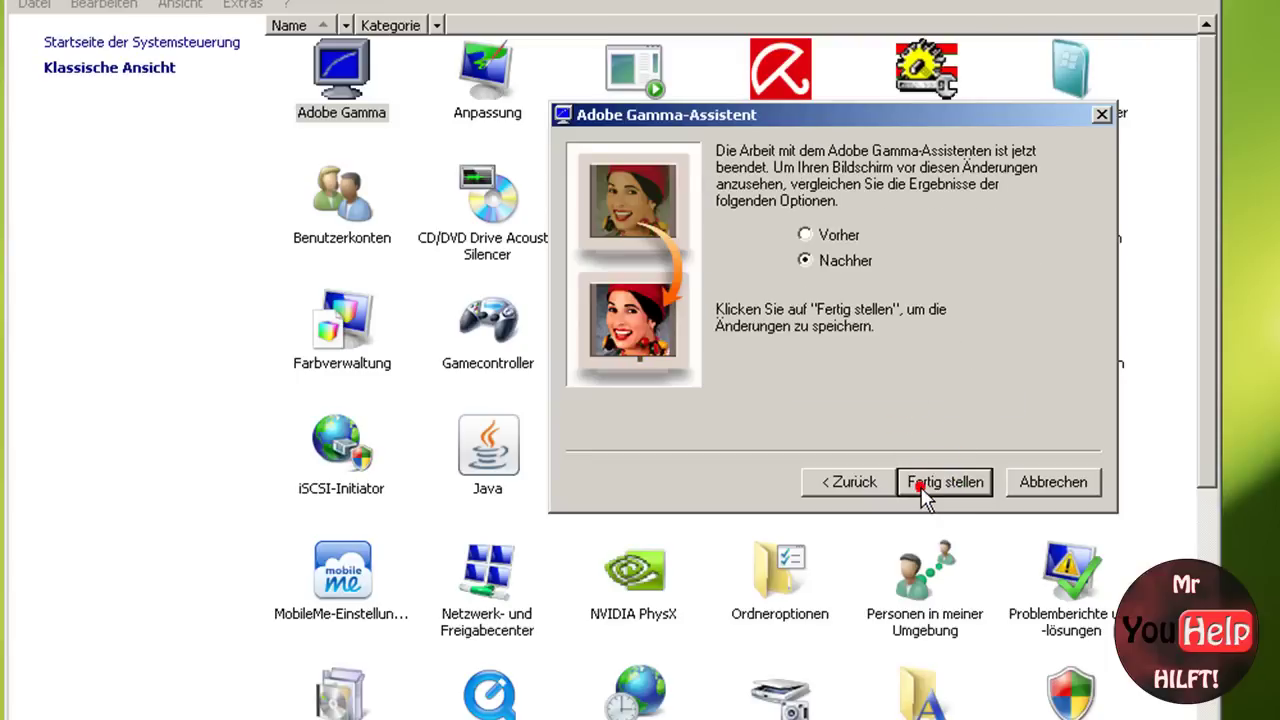
left_click(926, 488)
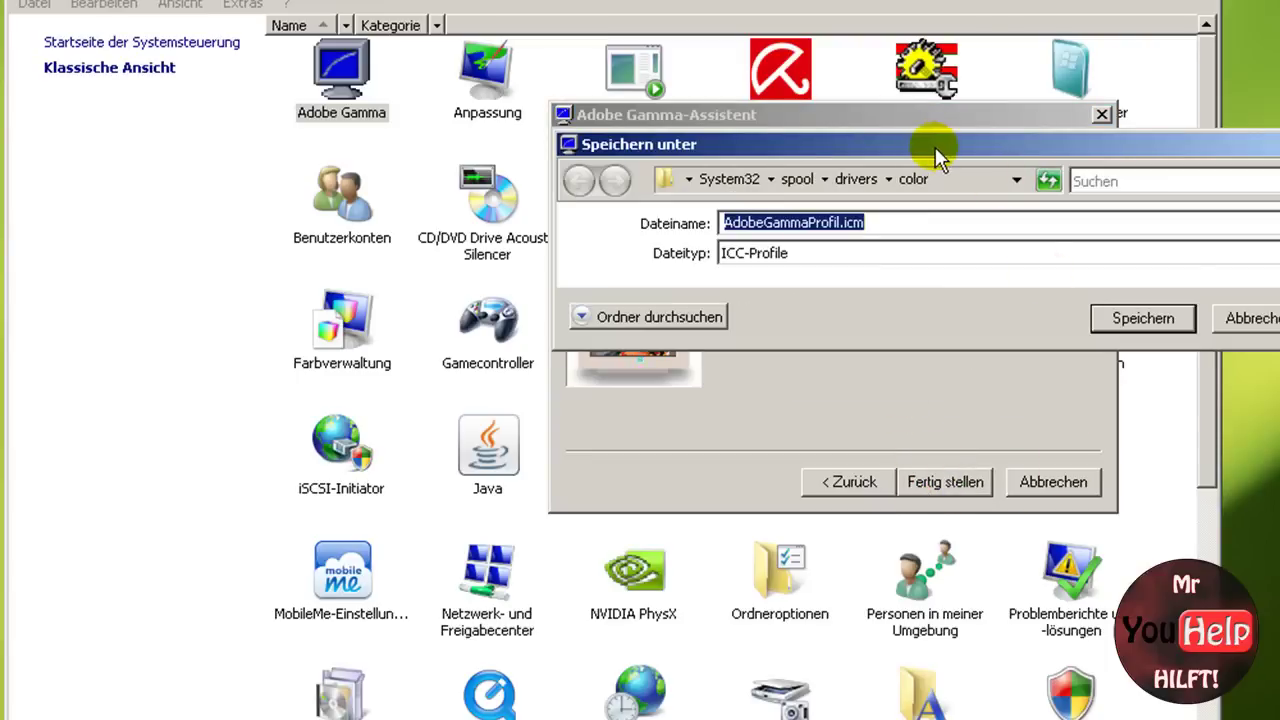
left_click_drag(935, 147, 931, 124)
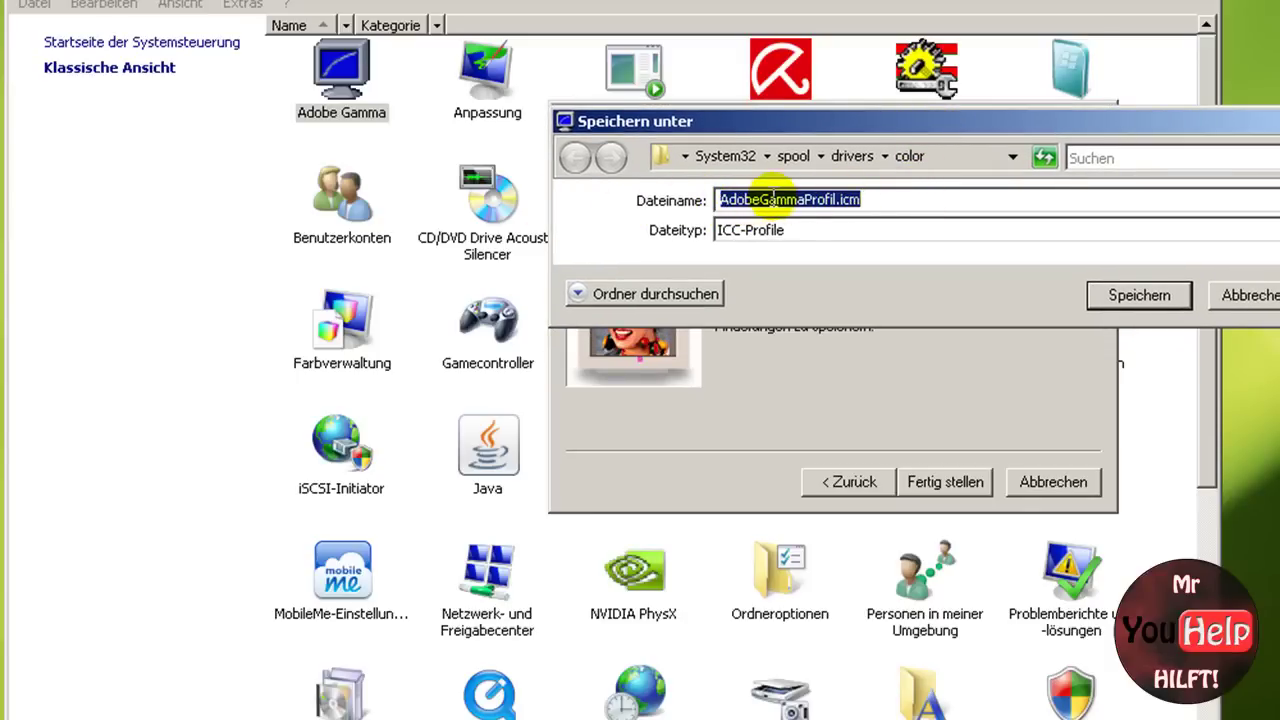
left_click(835, 200)
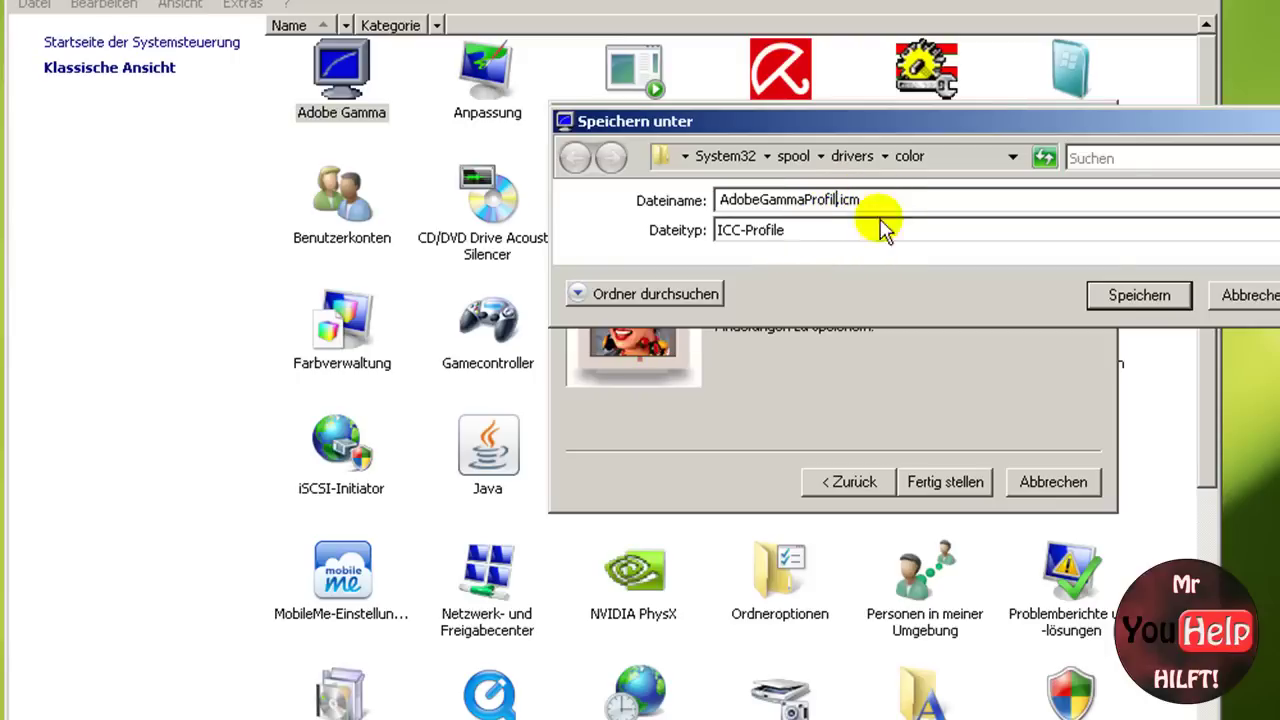
left_click(1226, 290)
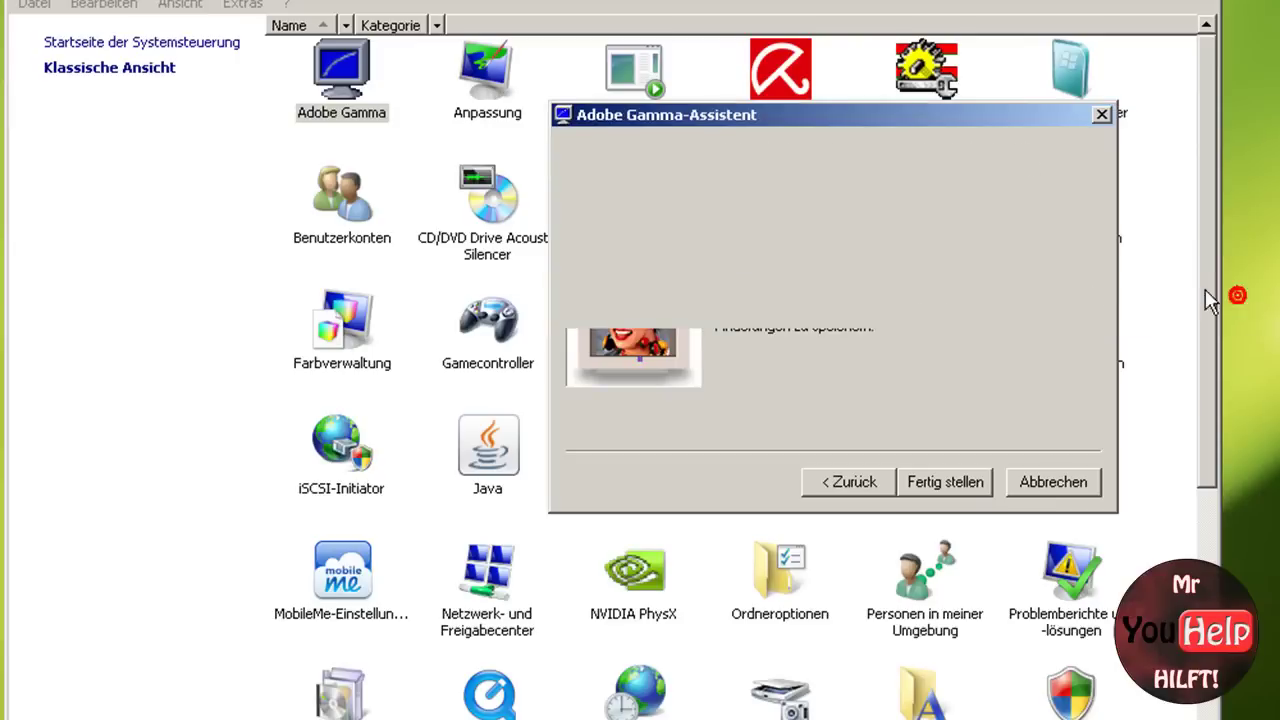
Finish the assistant and save the calibration as the ICC profile AdobeGammaProfil01.icm in the color folder.
left_click(955, 482)
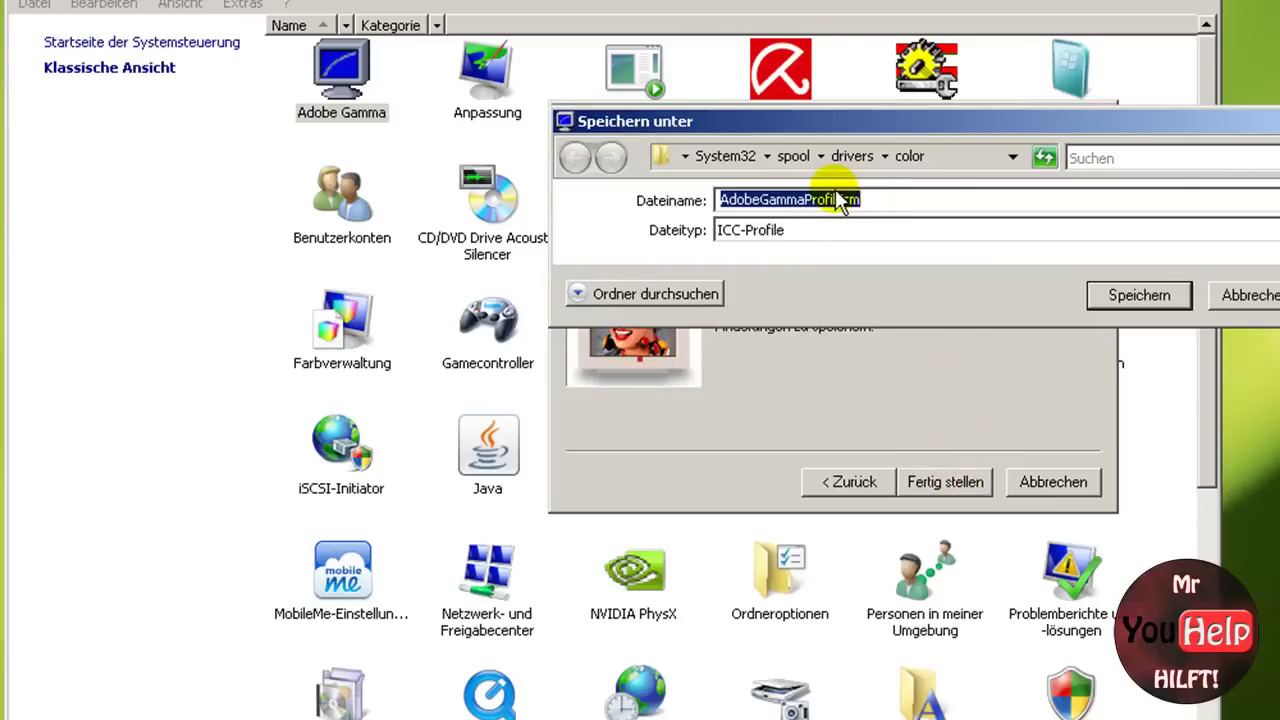
left_click(836, 200)
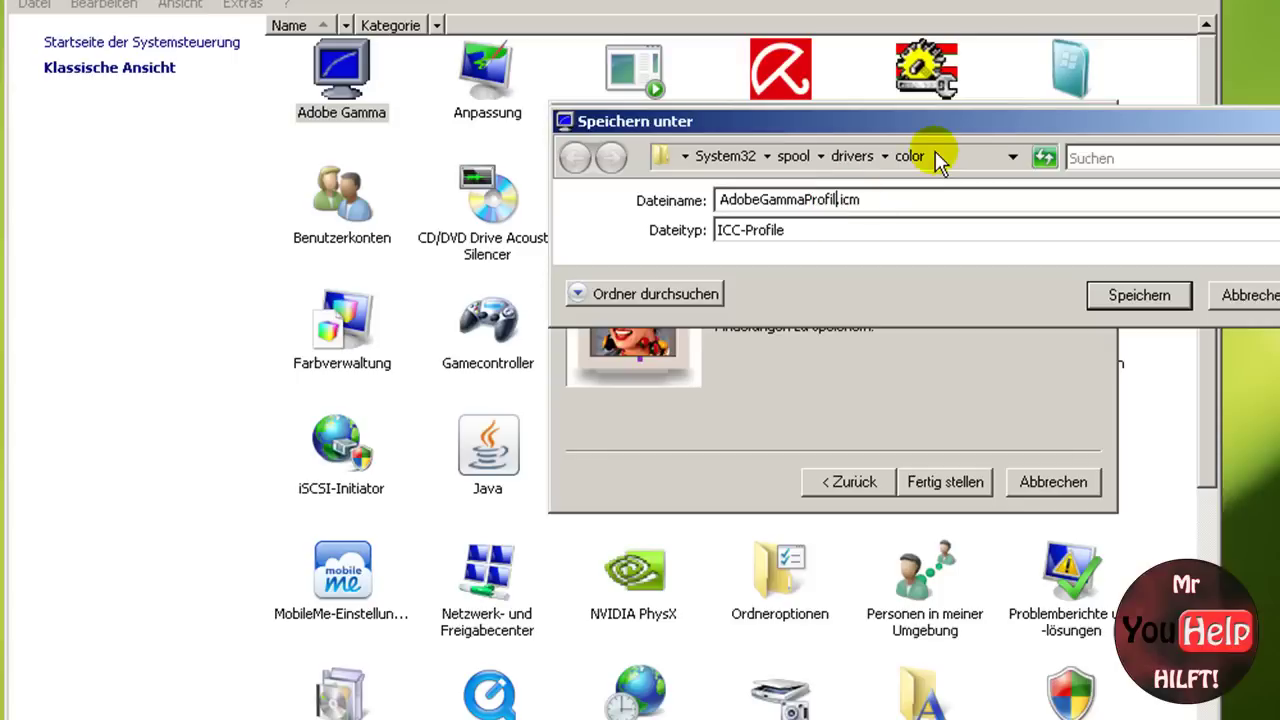
type("01")
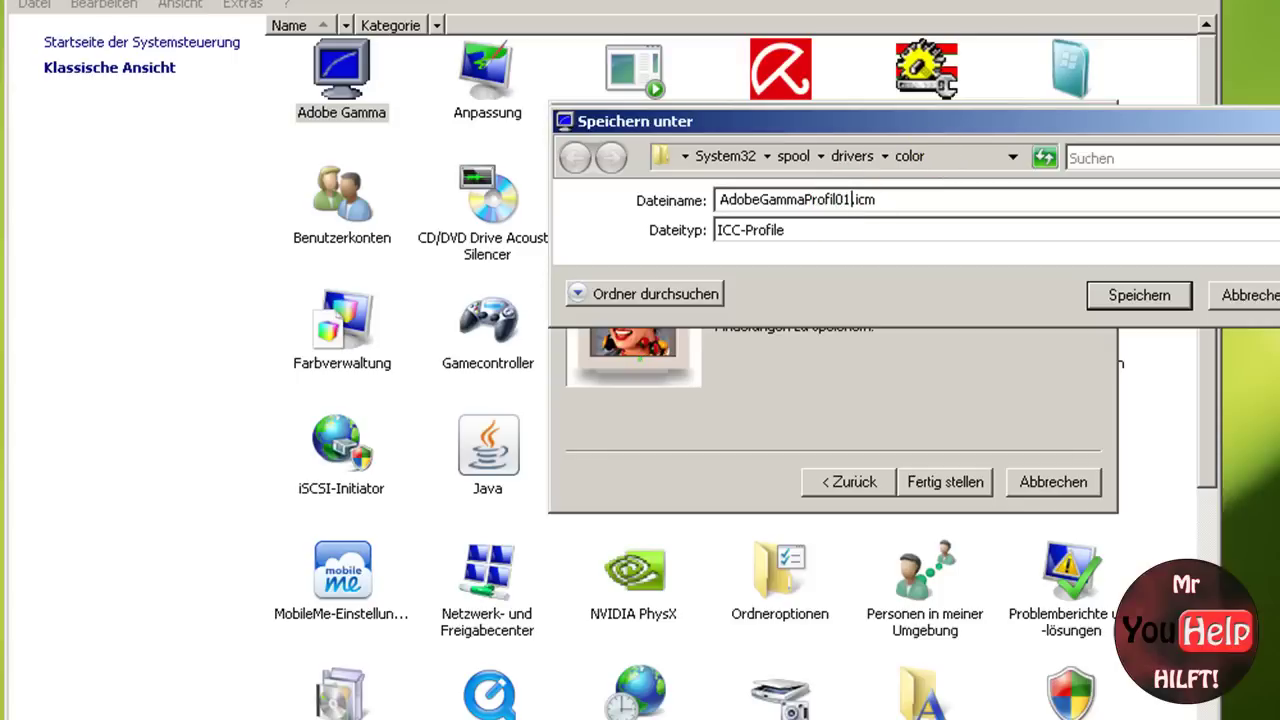
left_click(1116, 288)
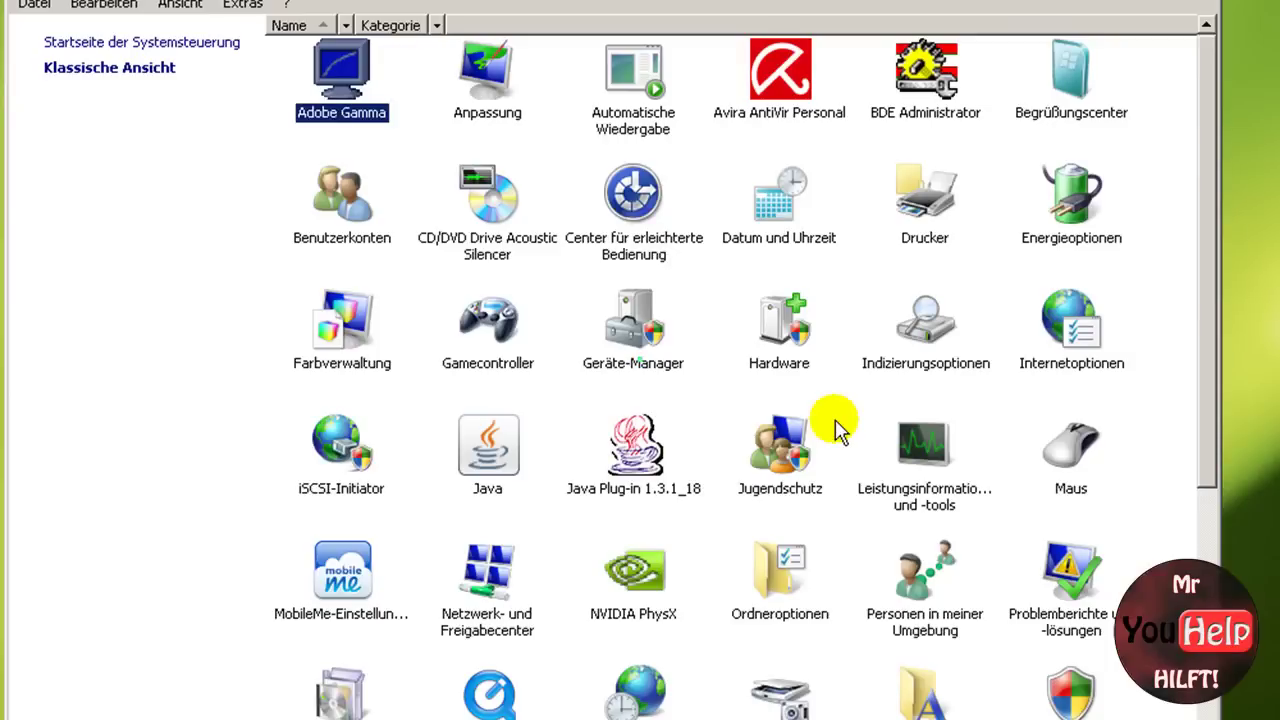
Reopen Adobe Gamma from the system control panel and choose its Systemsteuerung version instead of the assistant.
double_click(350, 68)
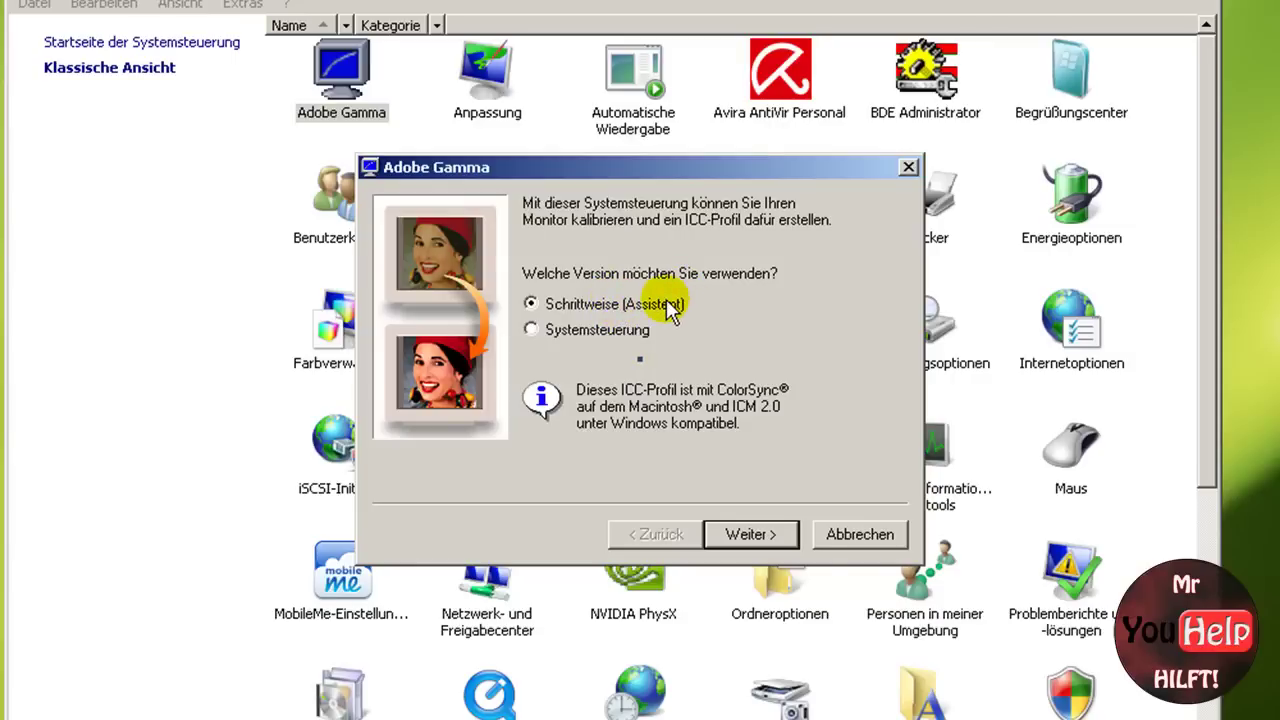
left_click(606, 331)
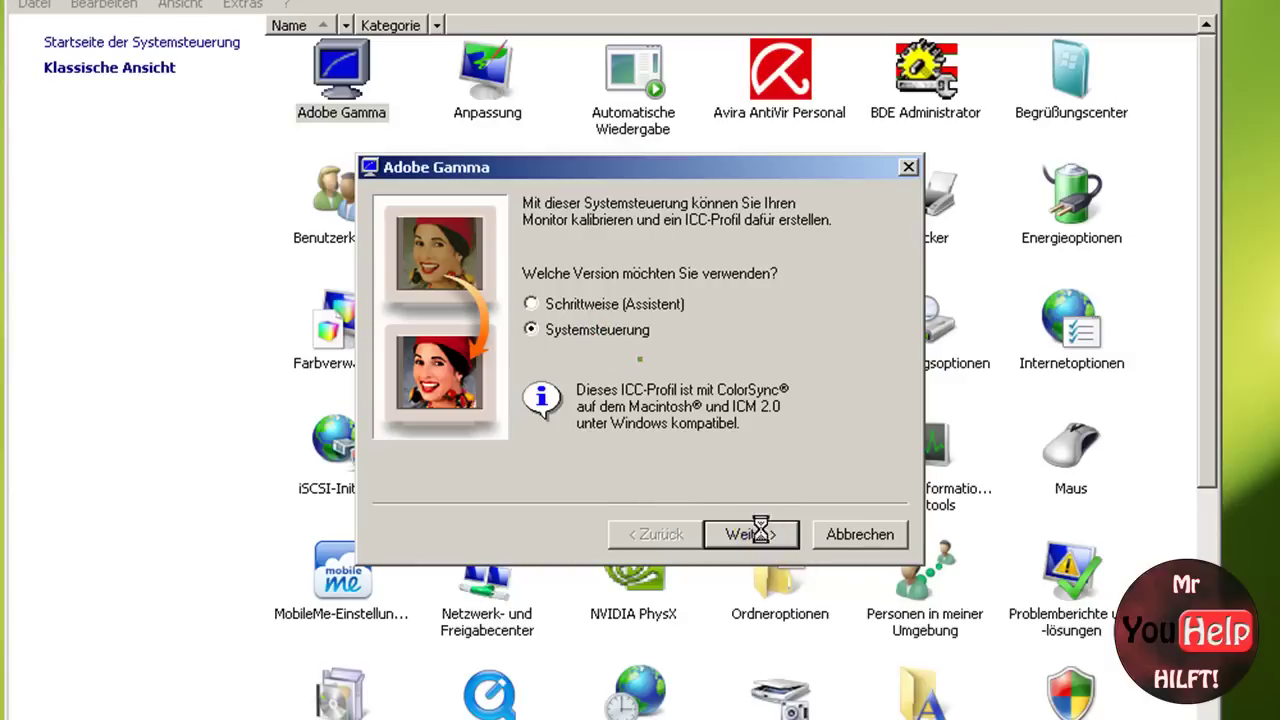
left_click(750, 534)
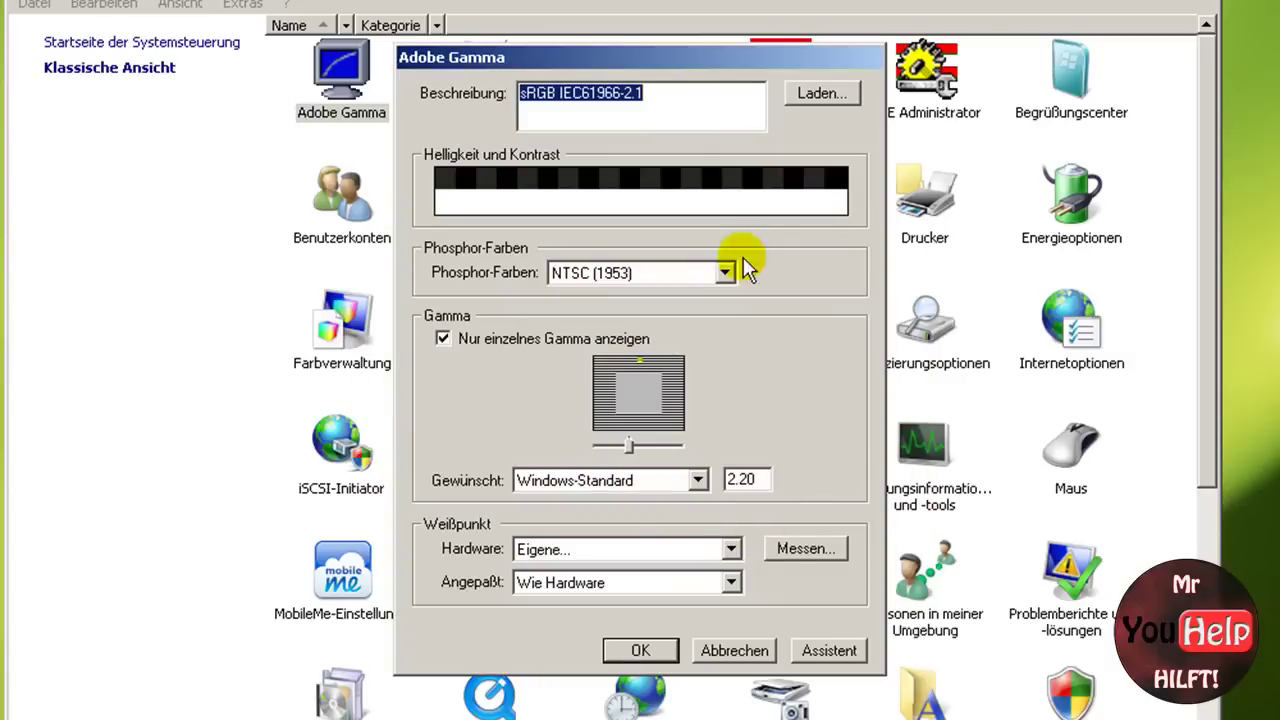
Reposition the Adobe Gamma window and review the phosphor colour options, keeping NTSC (1953).
left_click_drag(722, 61, 940, 0)
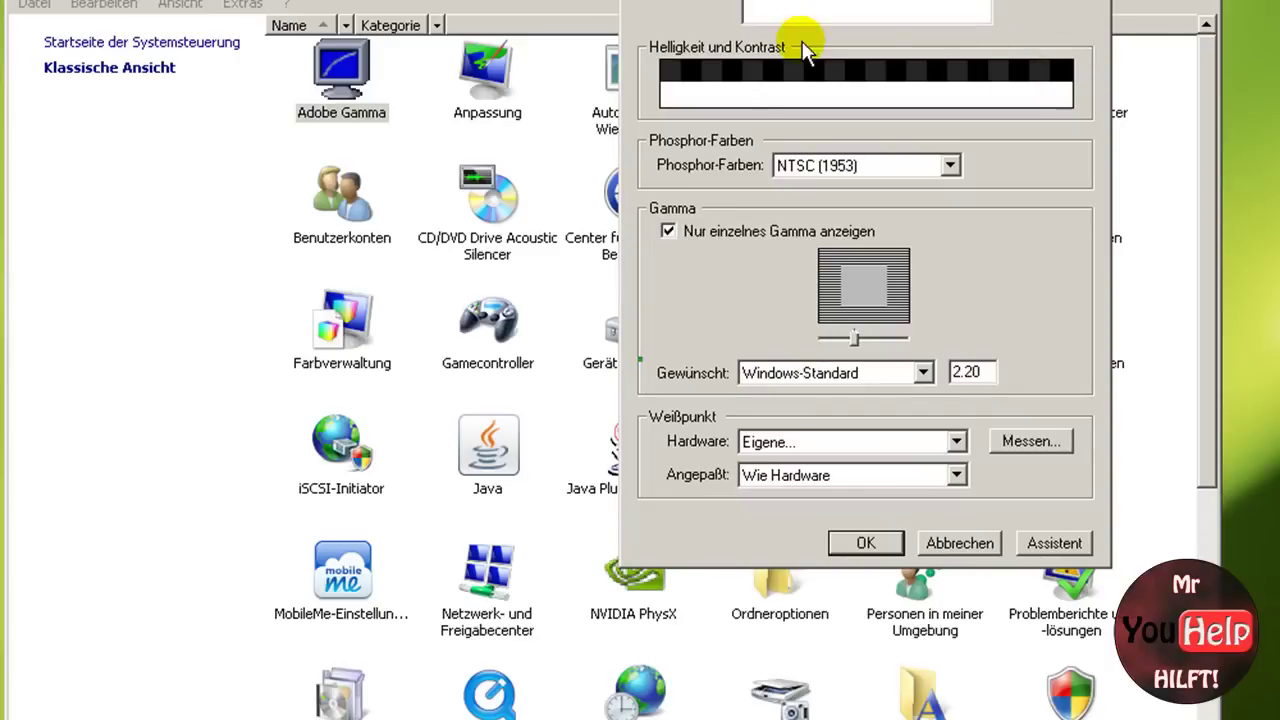
left_click(949, 166)
left_click(947, 170)
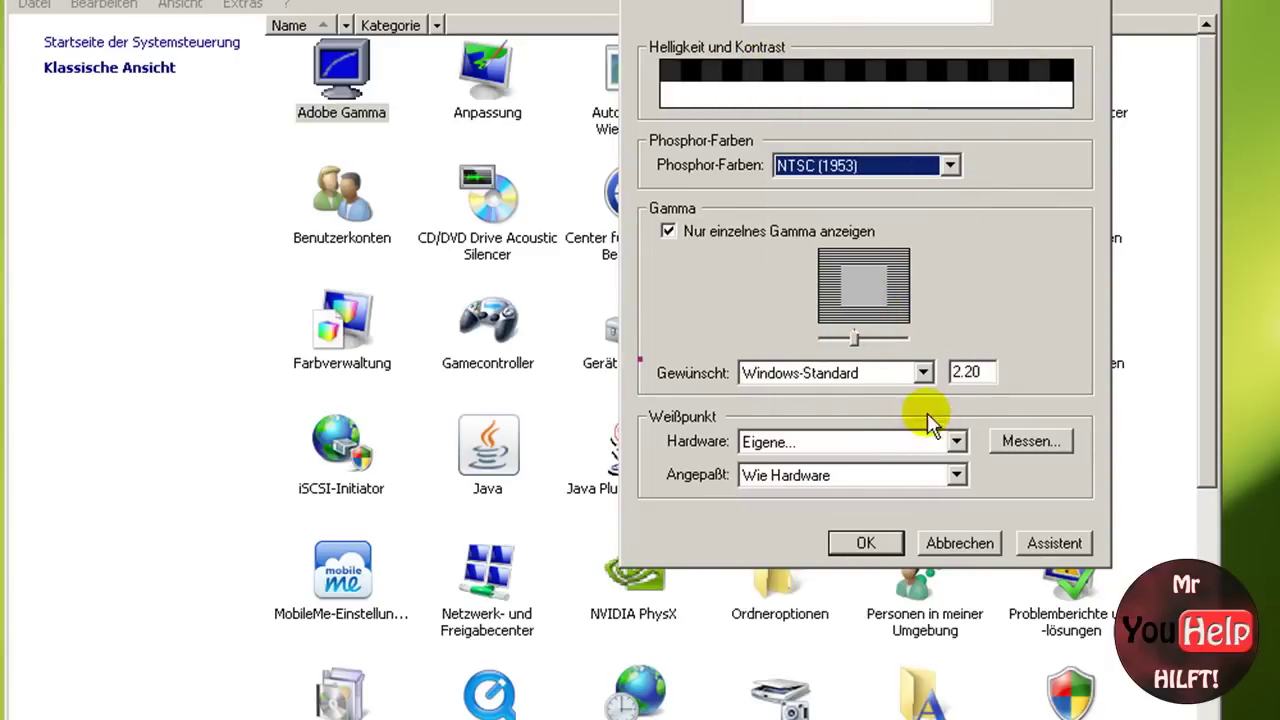
Review the desired gamma options, keeping Windows-Standard, then save the profile as AdobeGammaProfil01.icm and close Adobe Gamma.
left_click(923, 373)
left_click(925, 371)
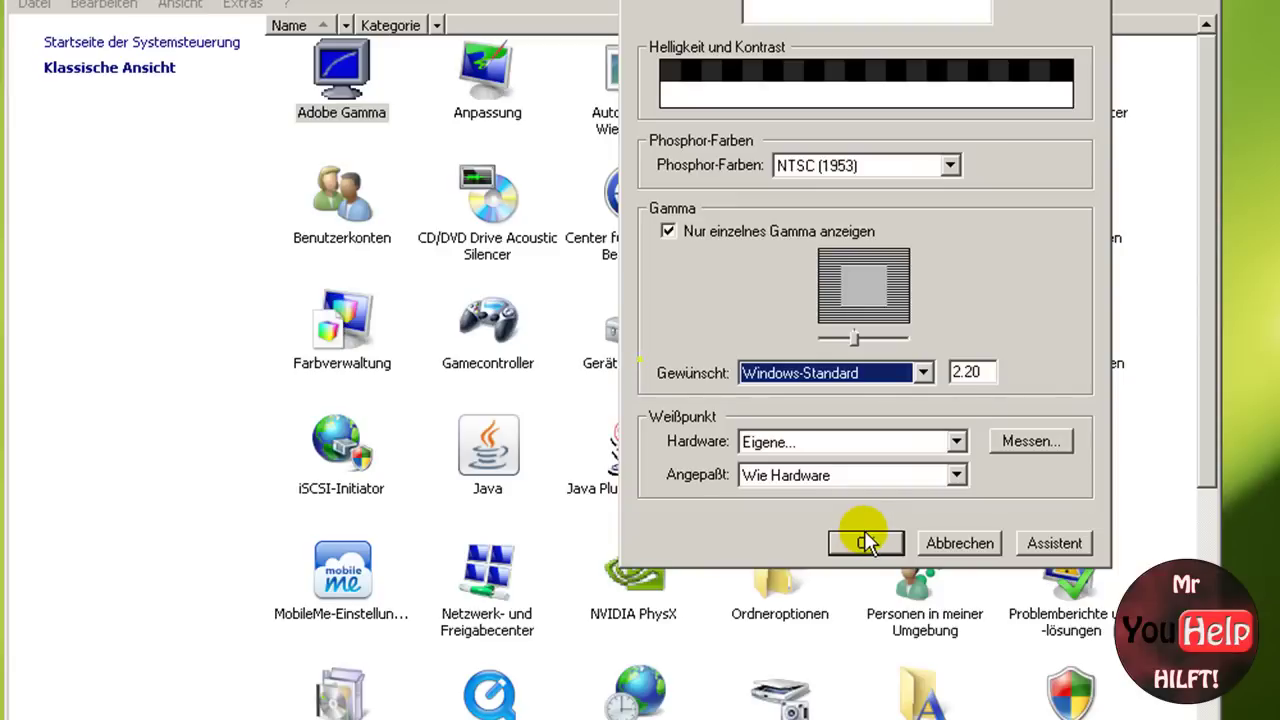
left_click(866, 541)
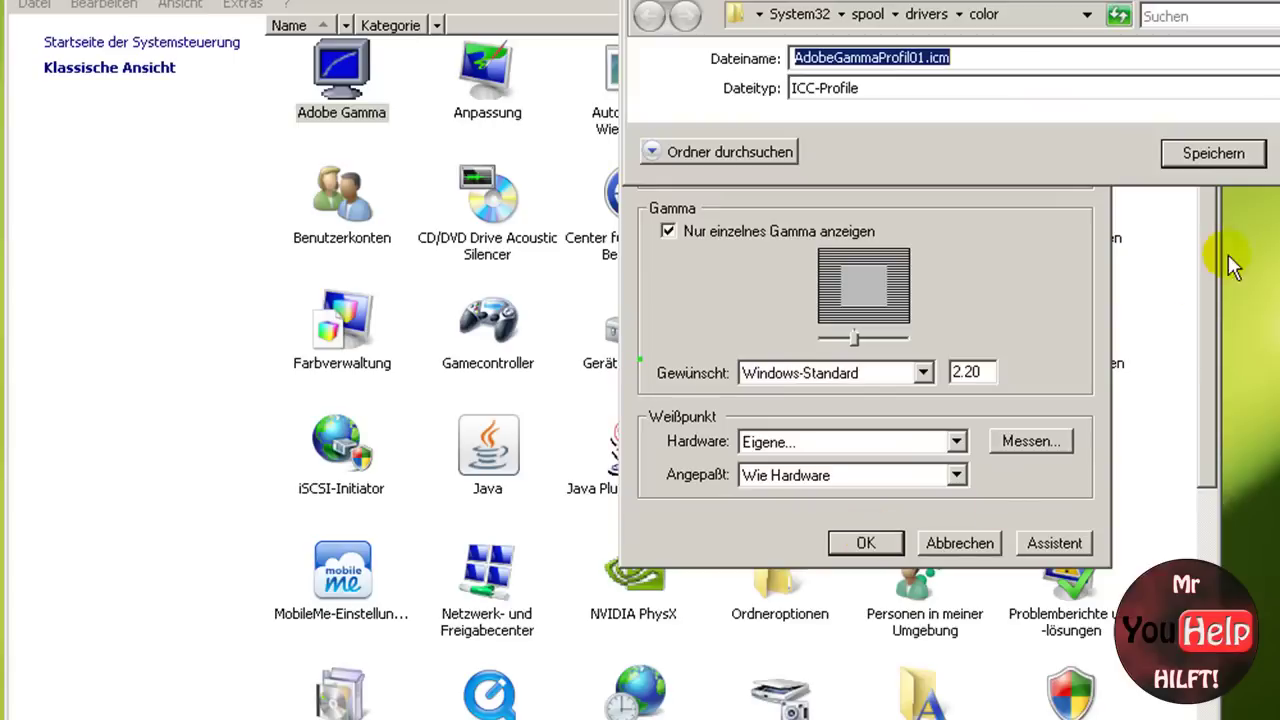
left_click(1213, 153)
left_click(959, 543)
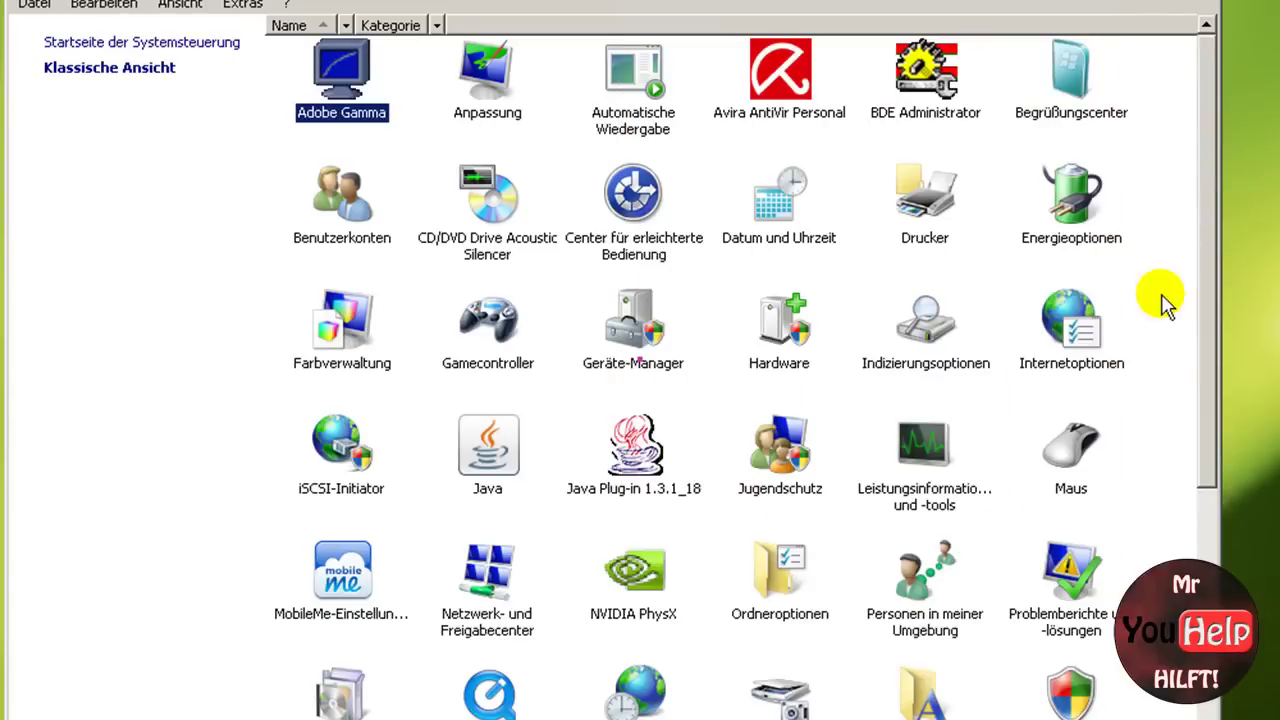
Clear the Adobe Gamma selection and select the Anpassung item in the system control panel.
left_click(1146, 240)
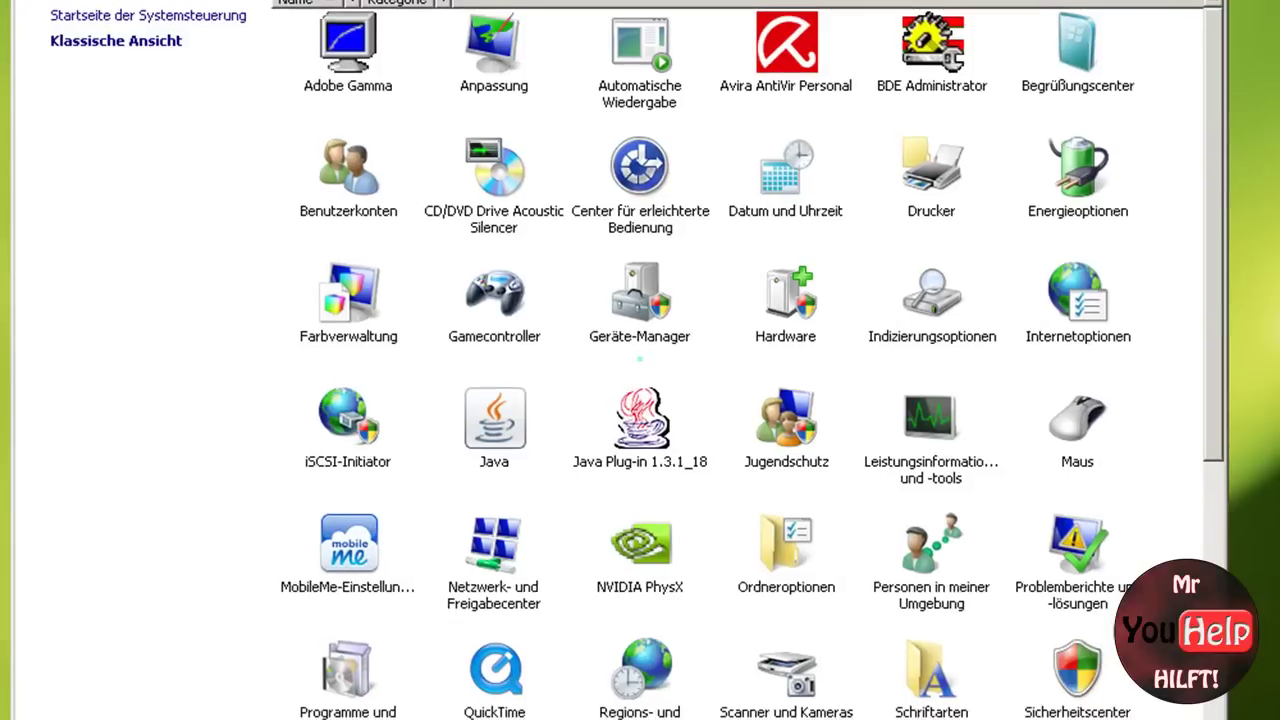
left_click(1149, 313)
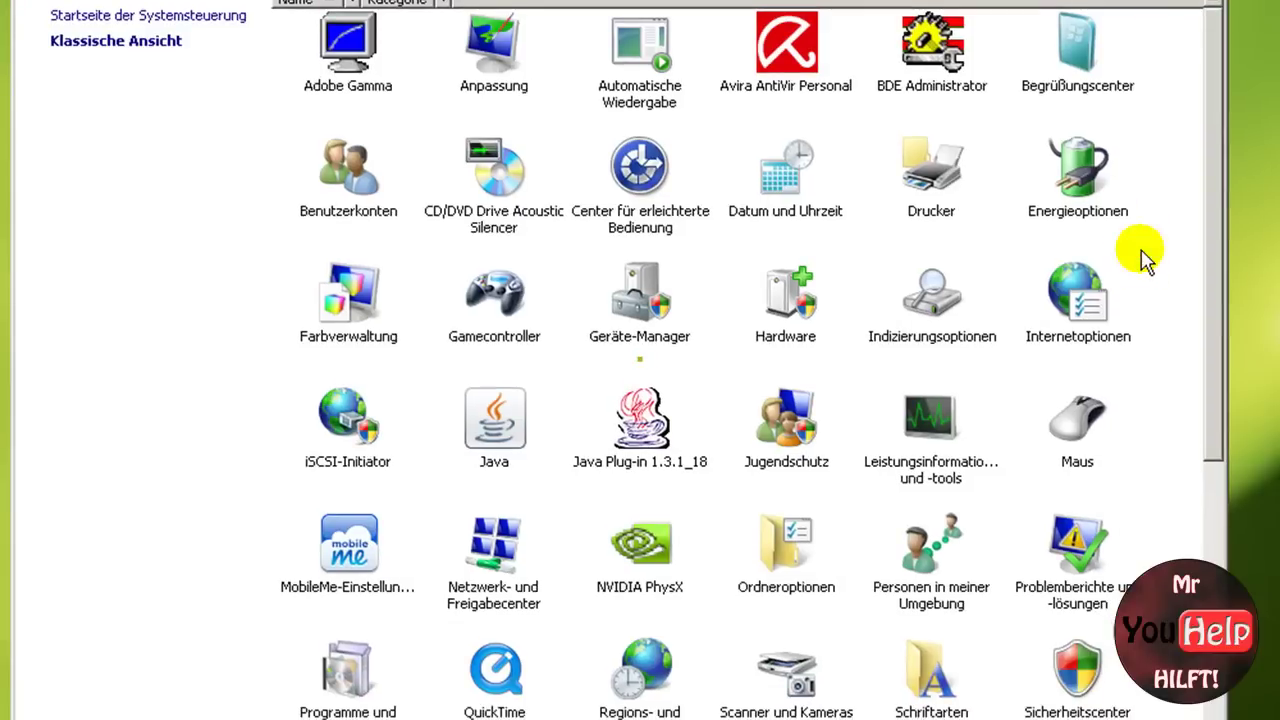
left_click(494, 45)
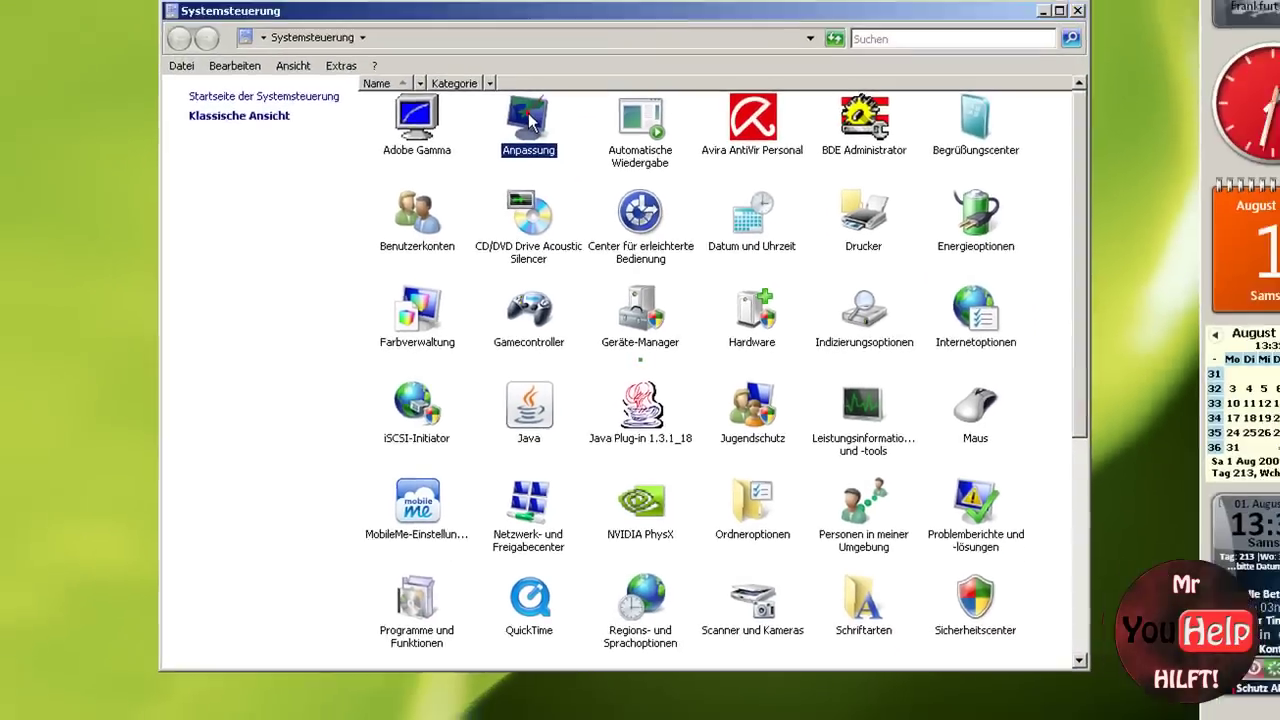